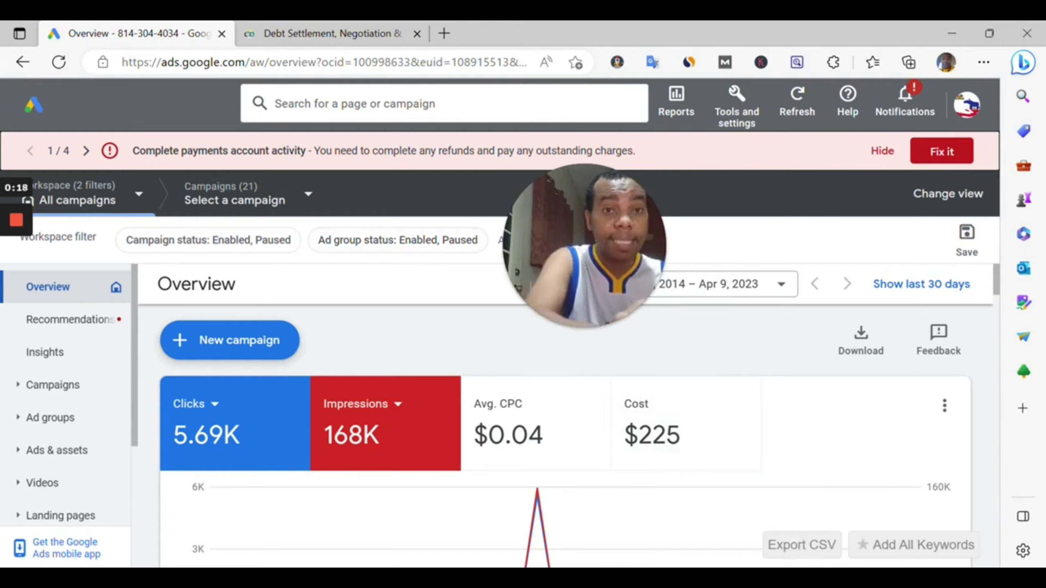
- Switch to the MarketCall offers page and reload it
key("alt+Tab")
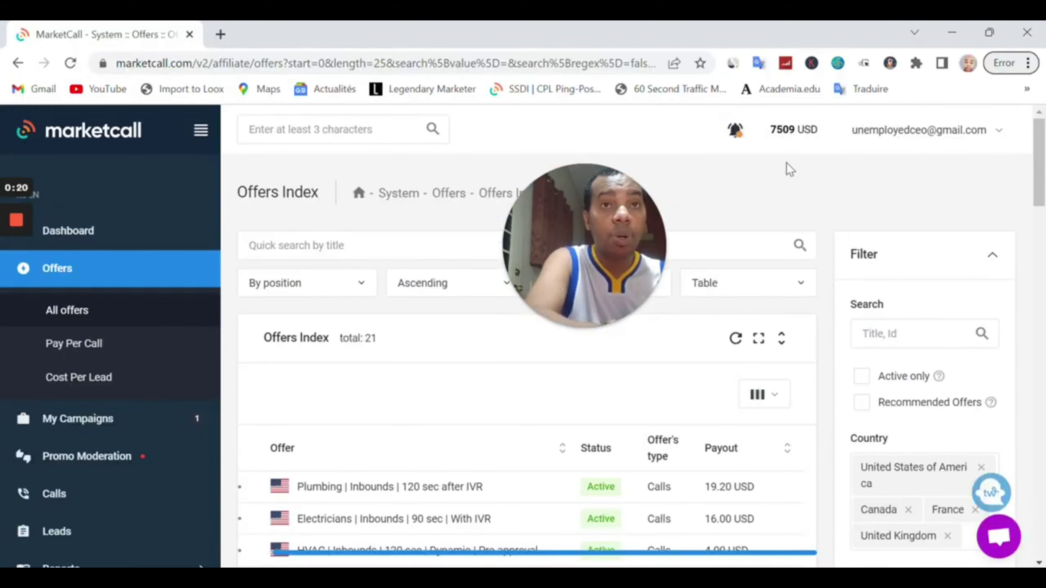
left_click_drag(603, 196, 391, 188)
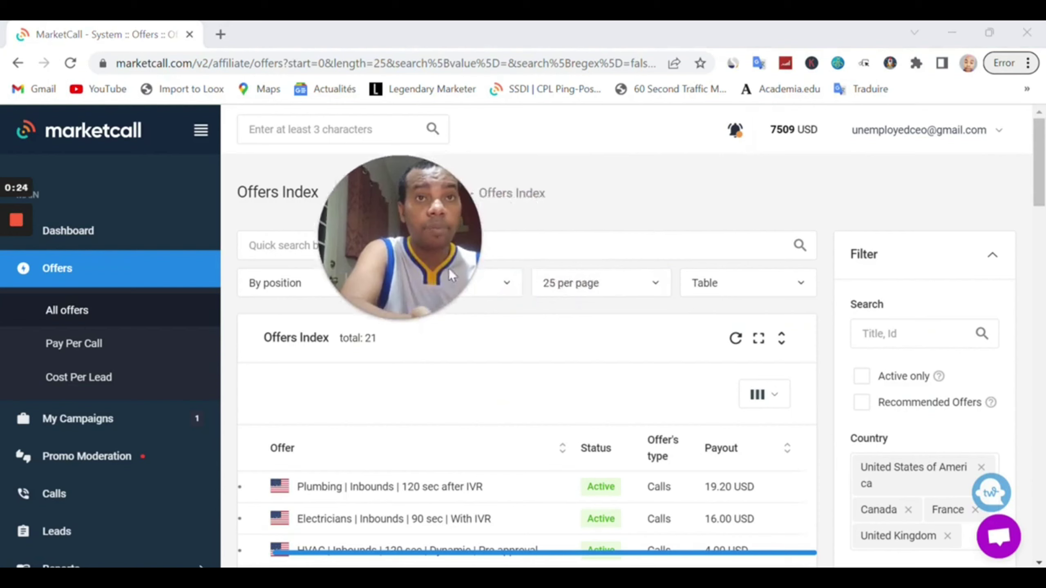
left_click(71, 64)
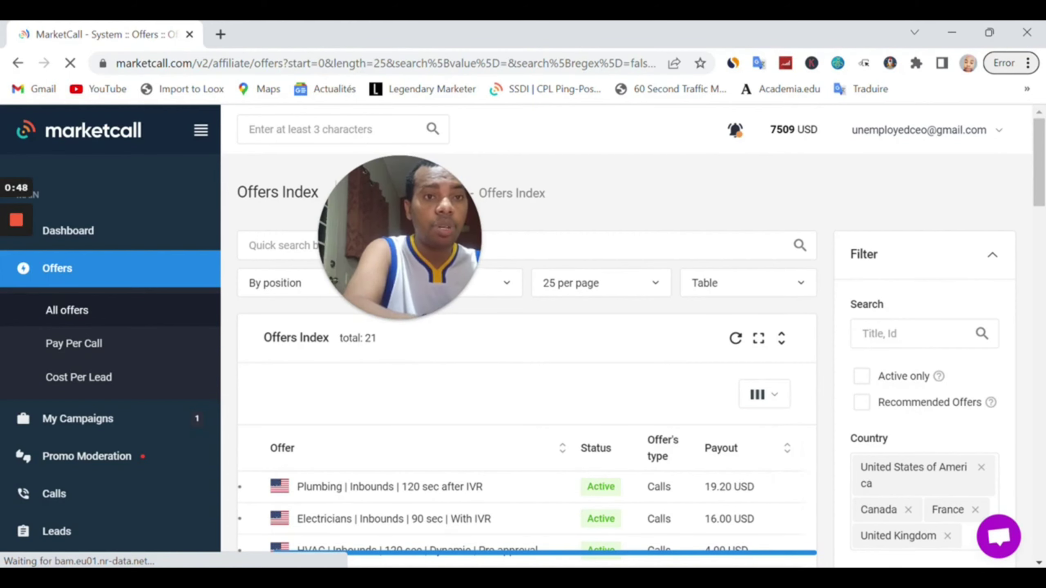
- Switch to Google Ads and open the account's conversion measurement page
key("alt+Tab")
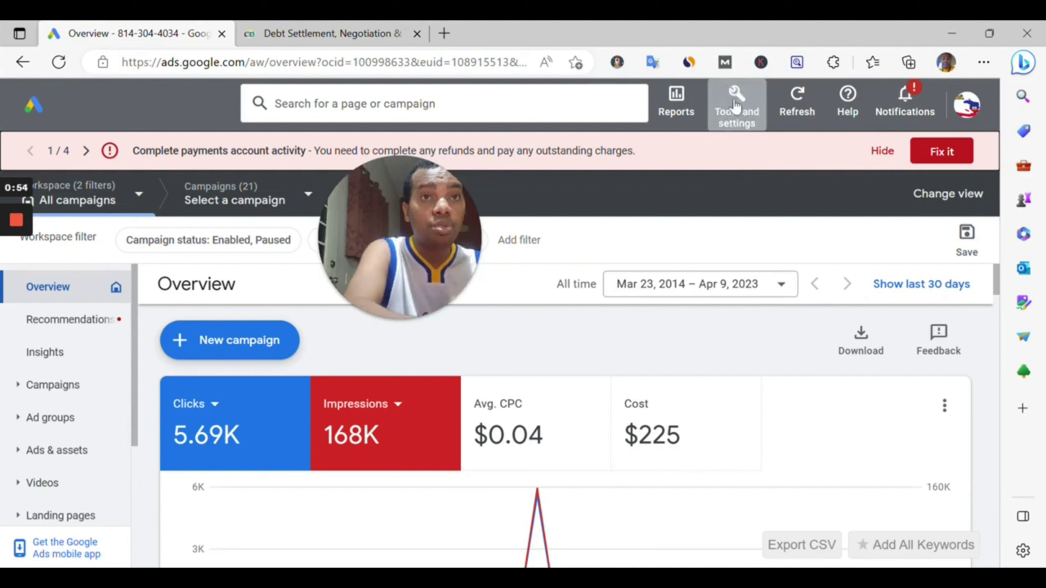
left_click(736, 106)
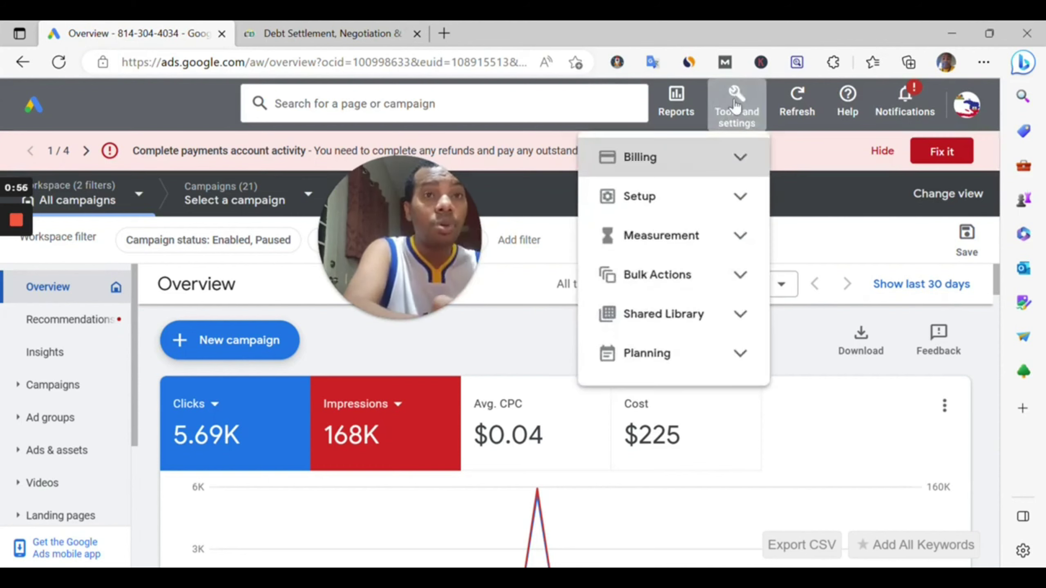
left_click(734, 243)
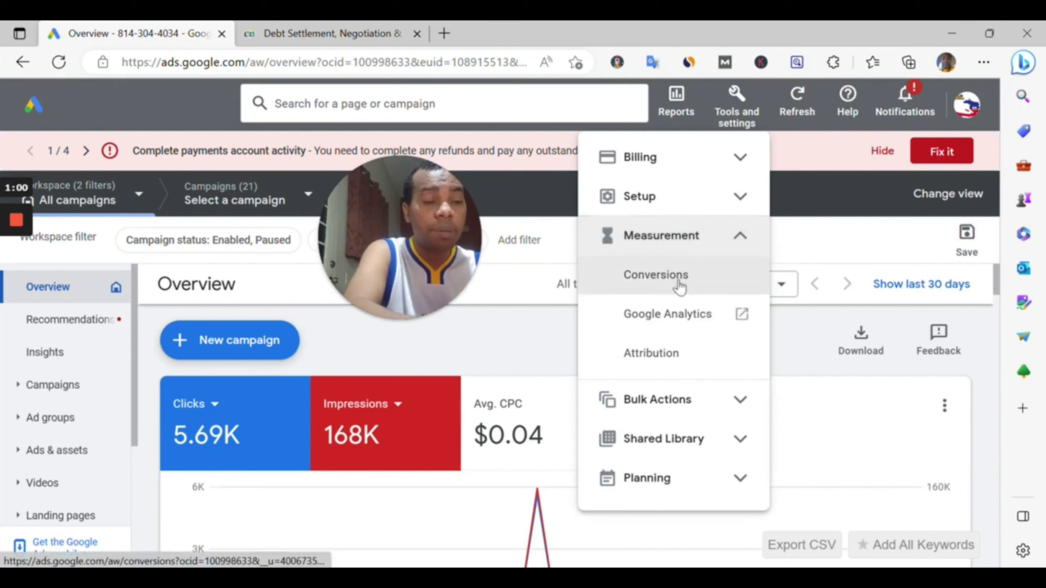
scroll(680, 288, "up", 5)
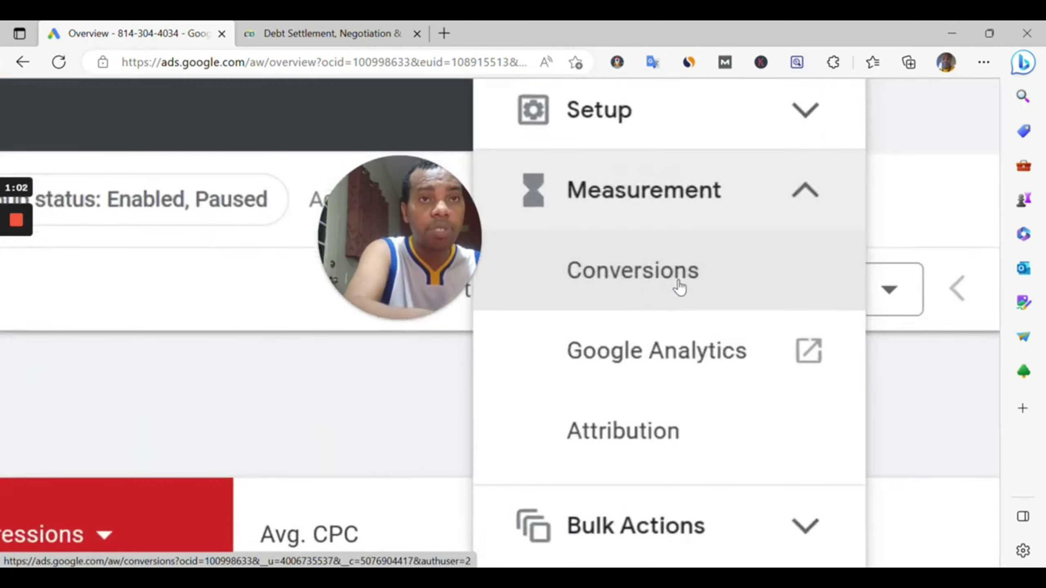
left_click(680, 287)
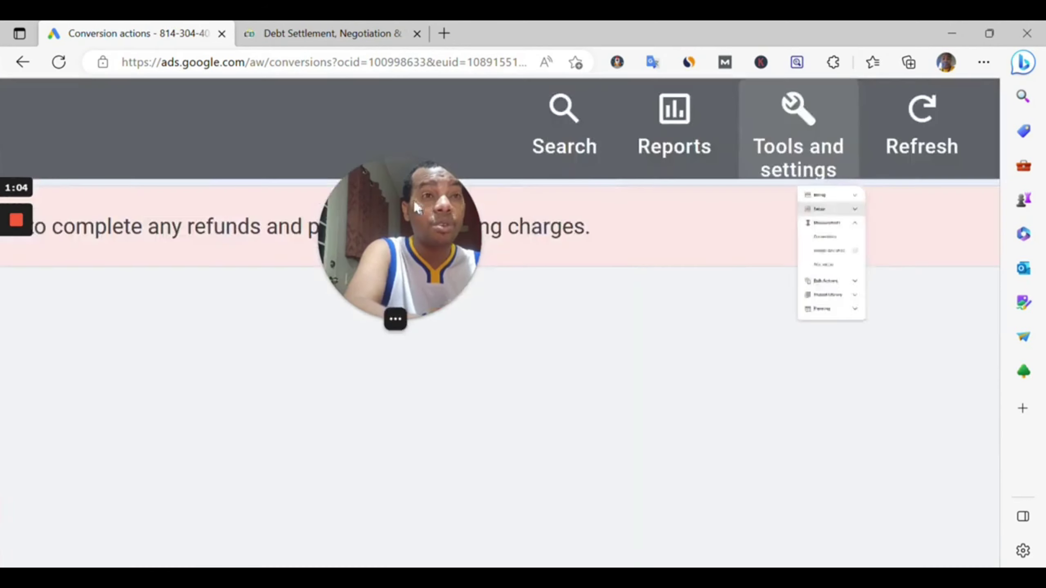
left_click_drag(402, 209, 147, 167)
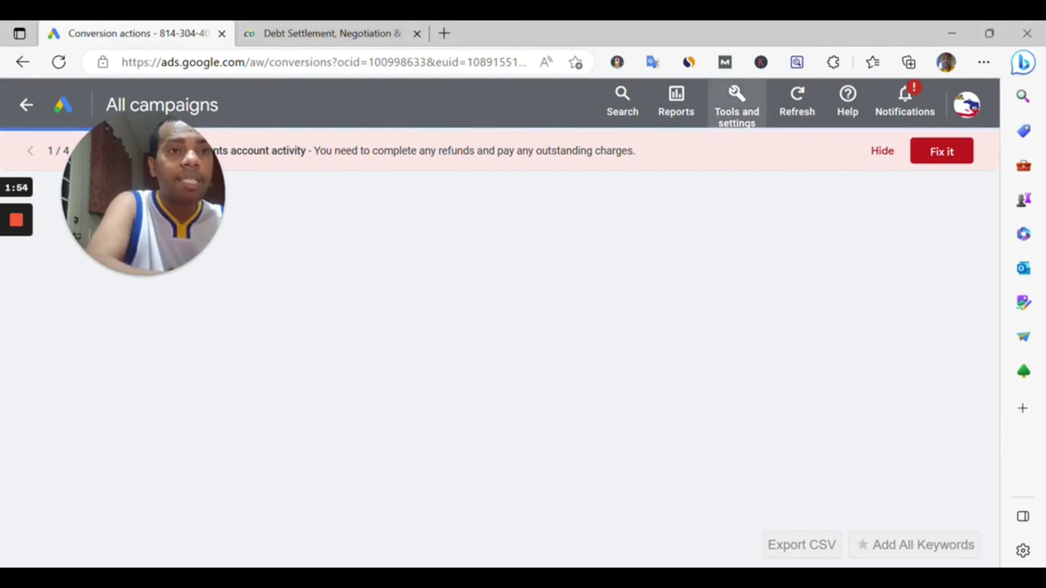
- Switch to MarketCall and look through the offers list and its filter options, down to the allowed traffic sources and operating mode
left_click(816, 577)
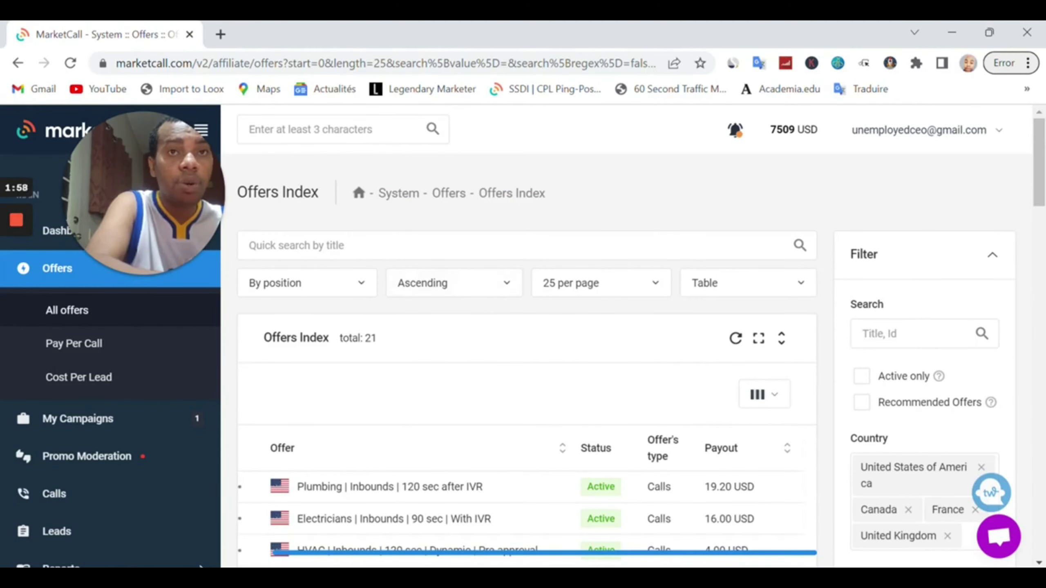
scroll(554, 407, "down", 8)
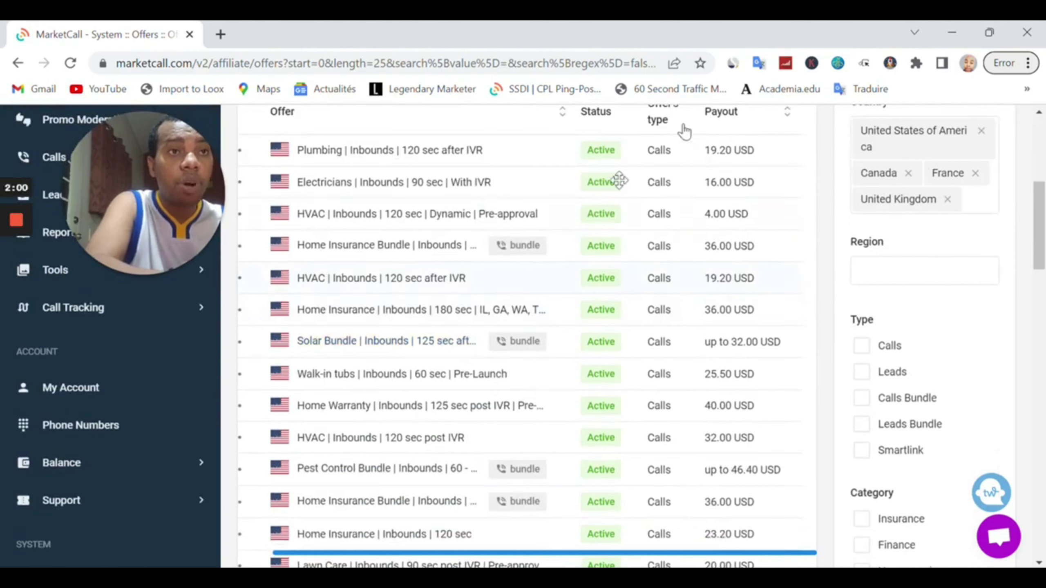
scroll(873, 315, "down", 5)
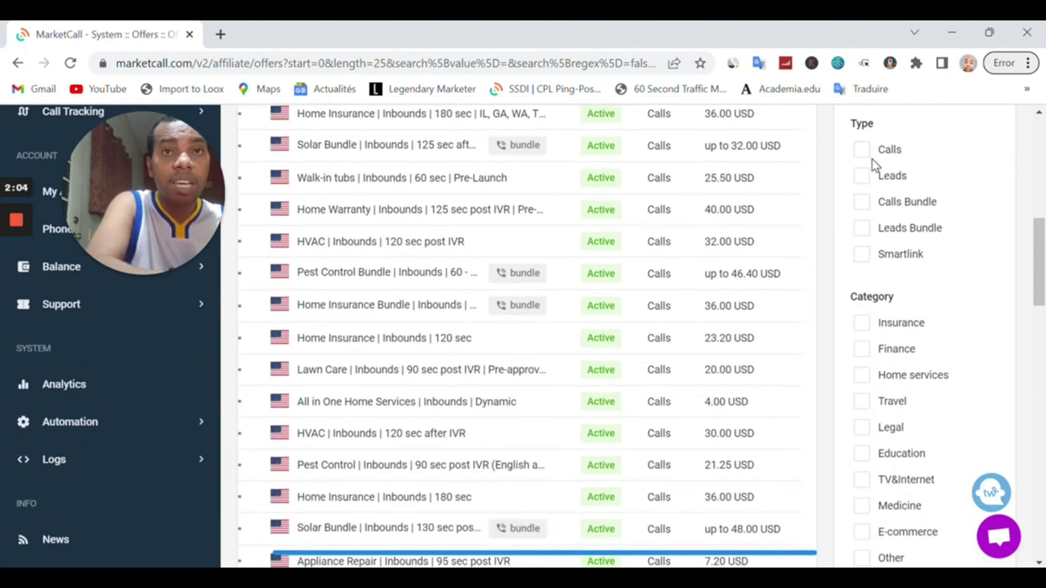
scroll(864, 295, "down", 3)
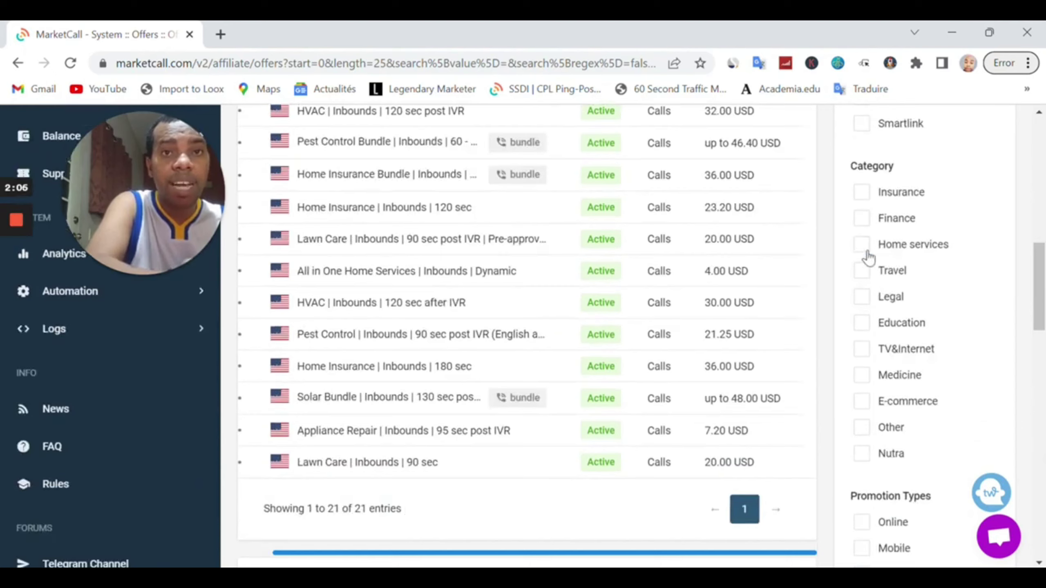
scroll(867, 257, "down", 20)
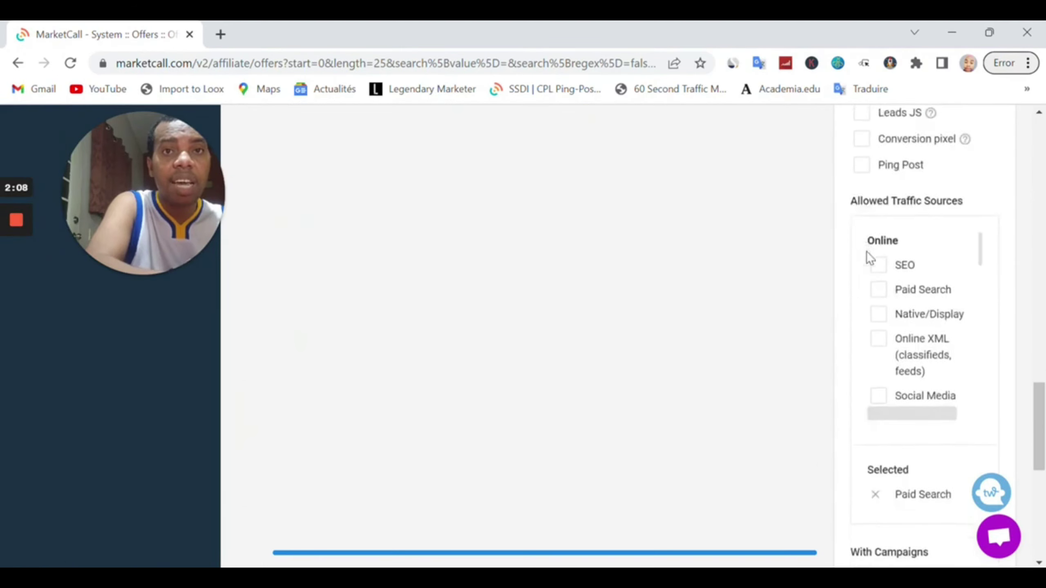
scroll(867, 251, "down", 4)
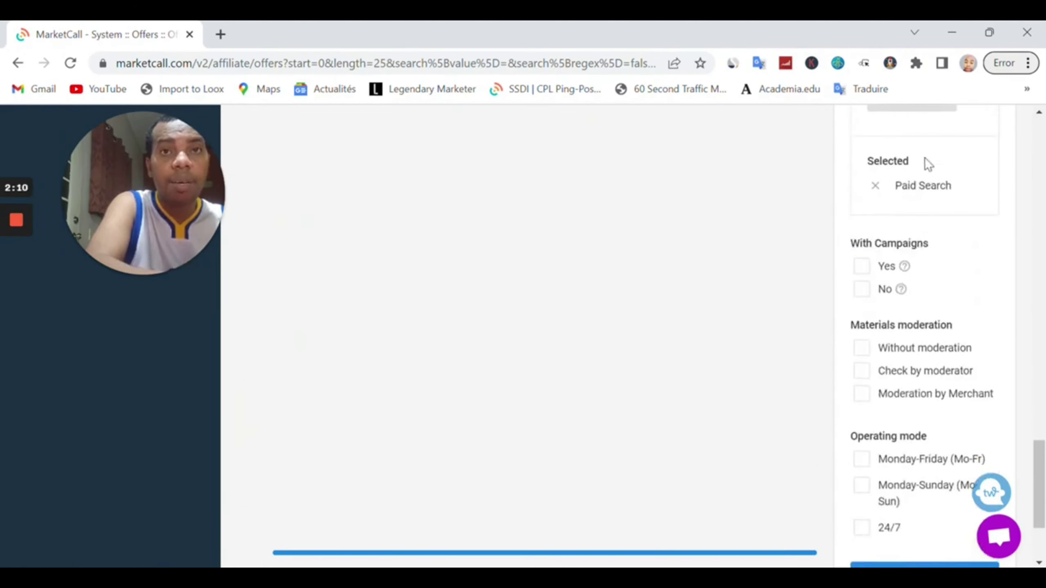
scroll(826, 251, "up", 20)
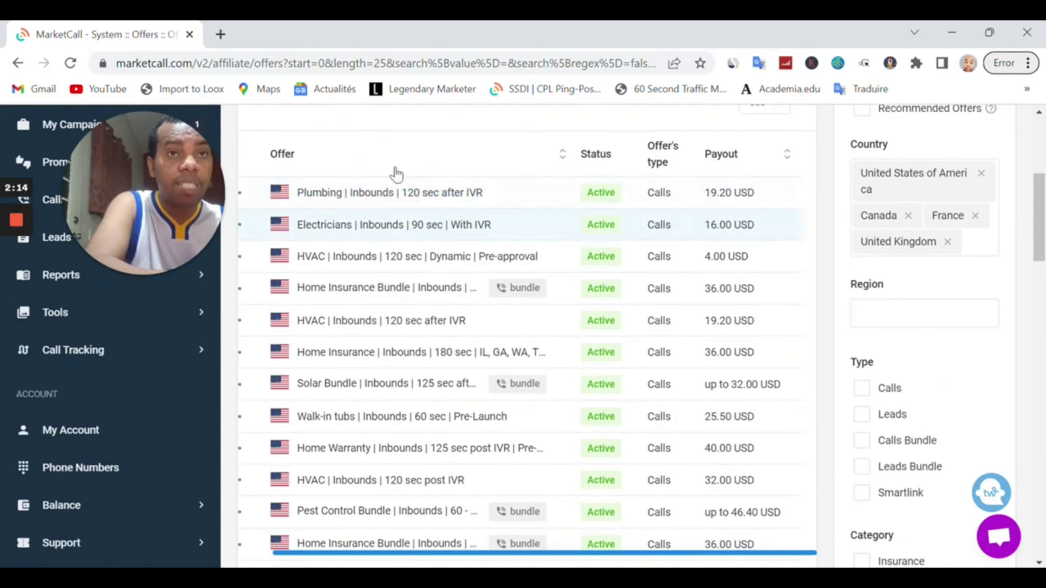
- Examine the payouts of the listed call offers up close, including home insurance, solar, walk-in tubs, home warranty and HVAC
scroll(725, 222, "up", 5)
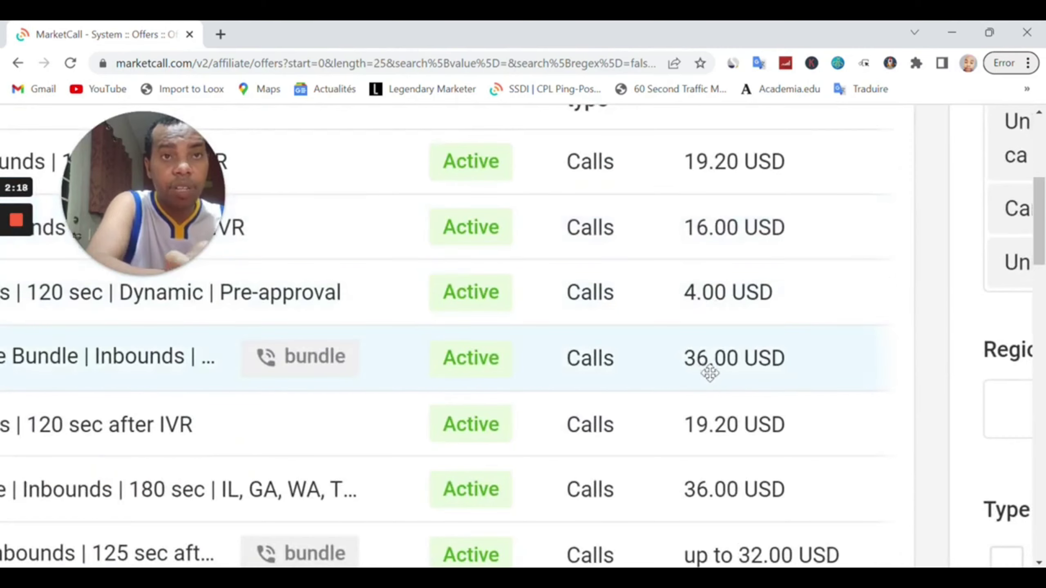
scroll(711, 373, "down", 5)
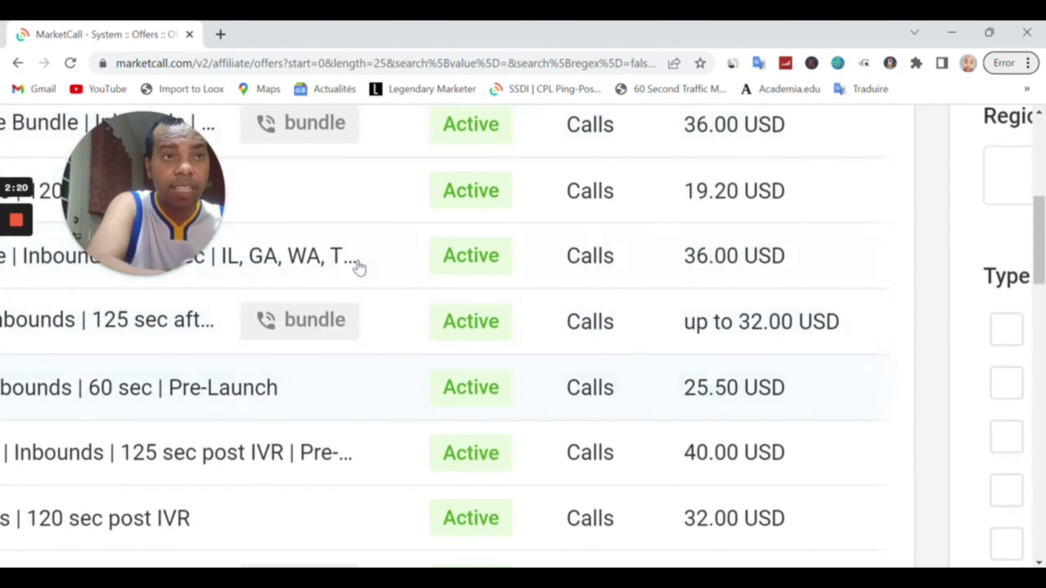
scroll(357, 269, "left", 2)
scroll(357, 266, "left", 3)
scroll(357, 266, "right", 1)
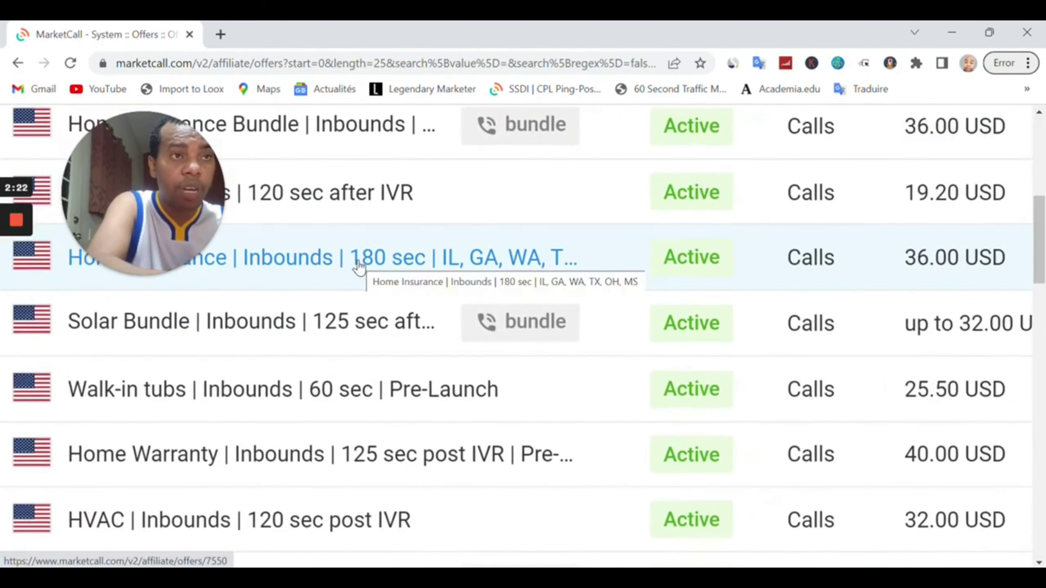
scroll(221, 348, "down", 2)
scroll(220, 343, "right", 3)
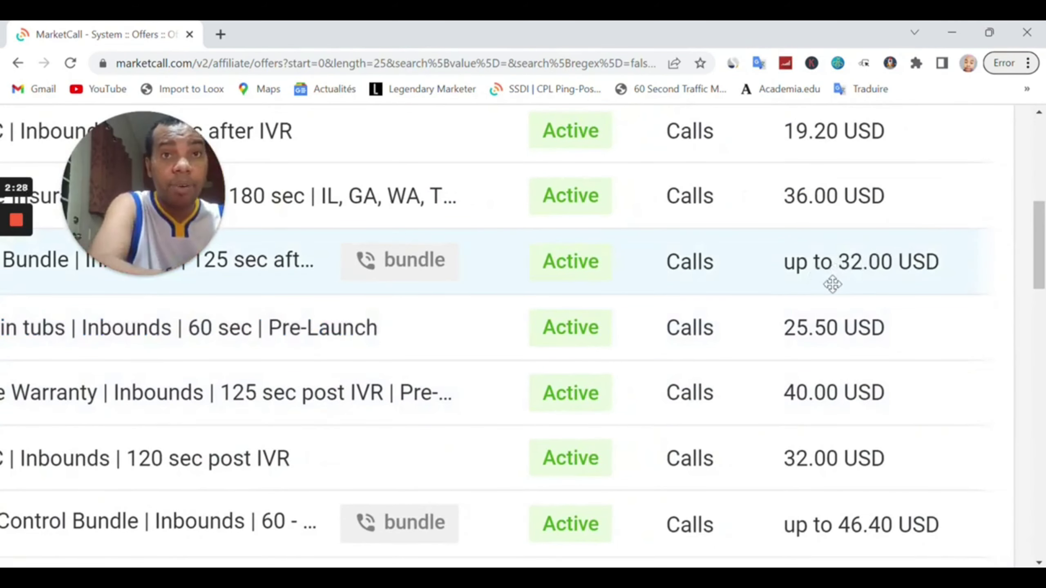
scroll(860, 273, "down", 1)
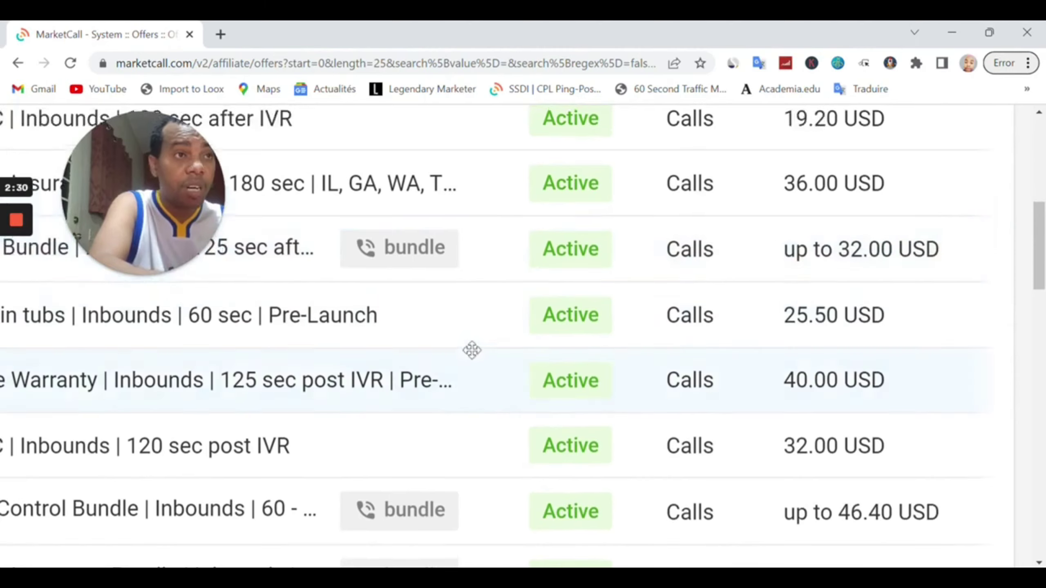
scroll(472, 350, "left", 3)
scroll(472, 350, "right", 1)
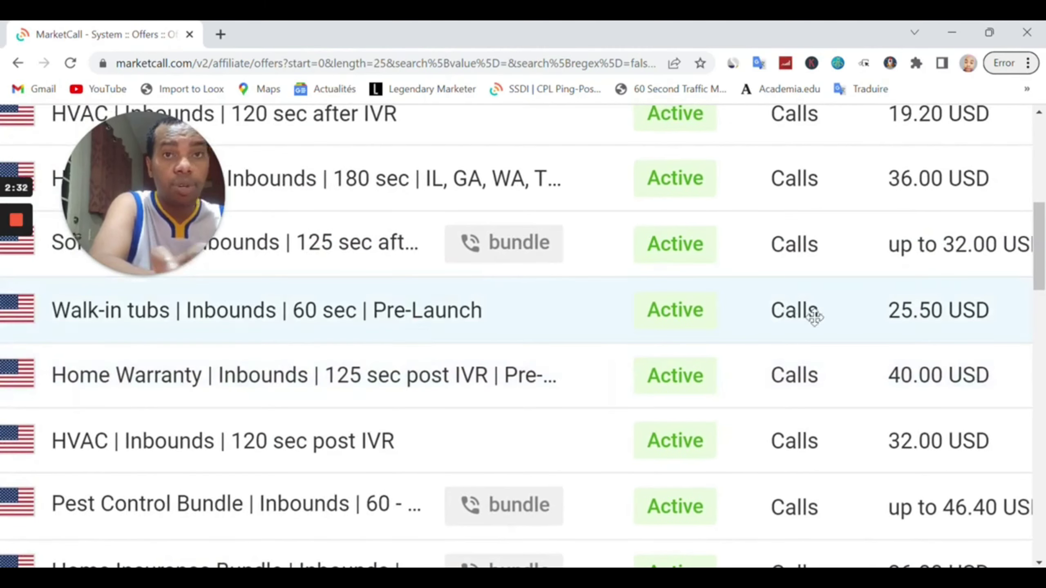
scroll(841, 320, "down", 2)
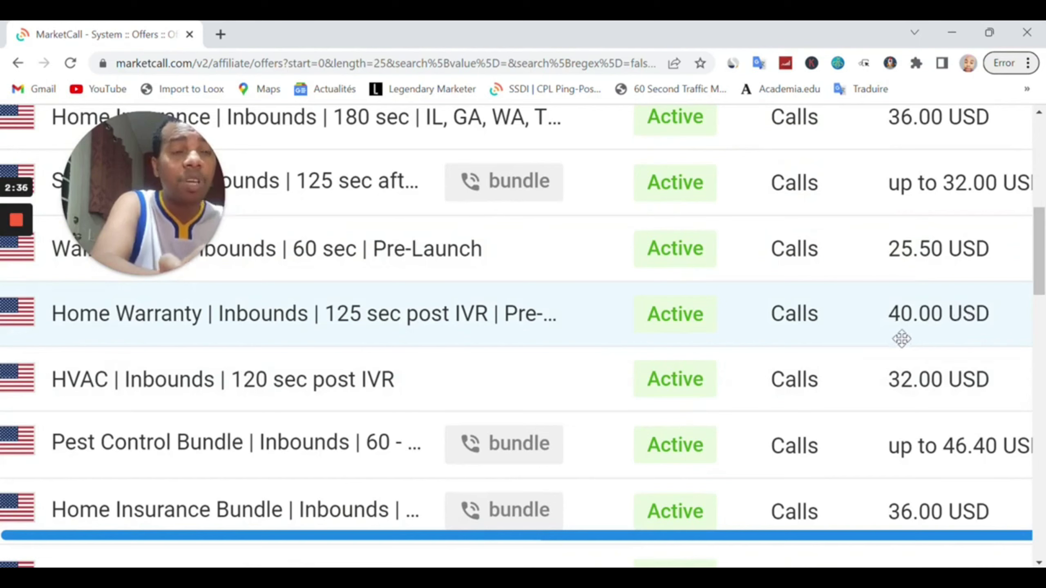
scroll(900, 337, "down", 1)
scroll(901, 337, "left", 1)
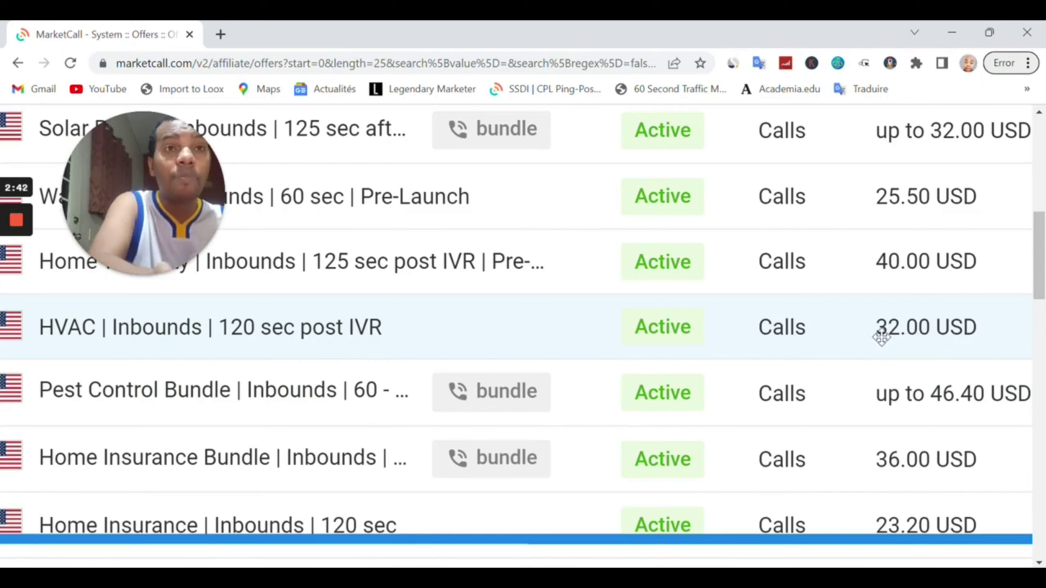
key("ctrl+minus")
key("ctrl+minus")
key("ctrl+minus")
key("ctrl+minus")
key("ctrl+minus")
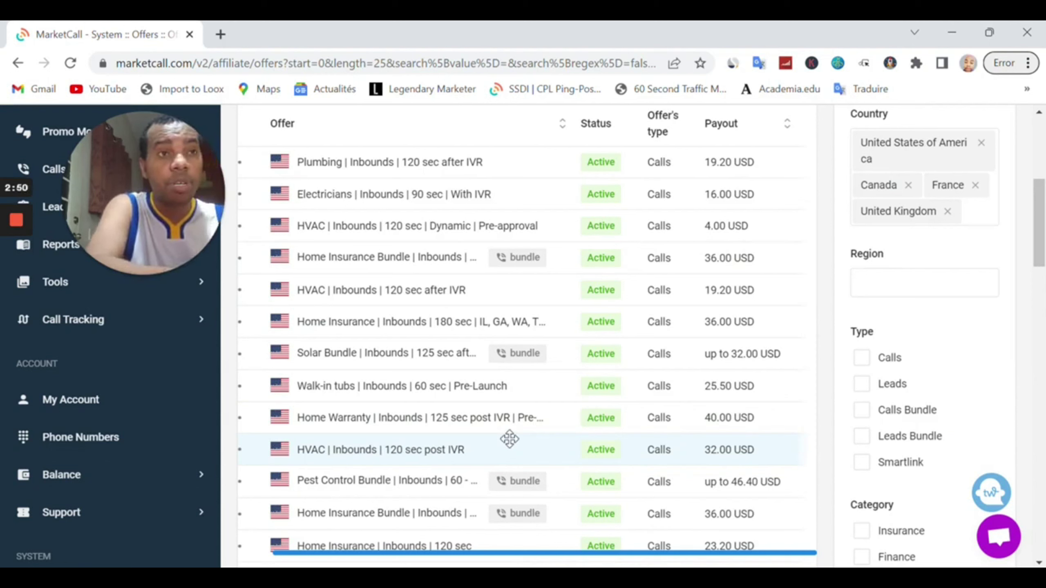
- Switch back to the conversions summary in Google Ads
mouse_move(491, 577)
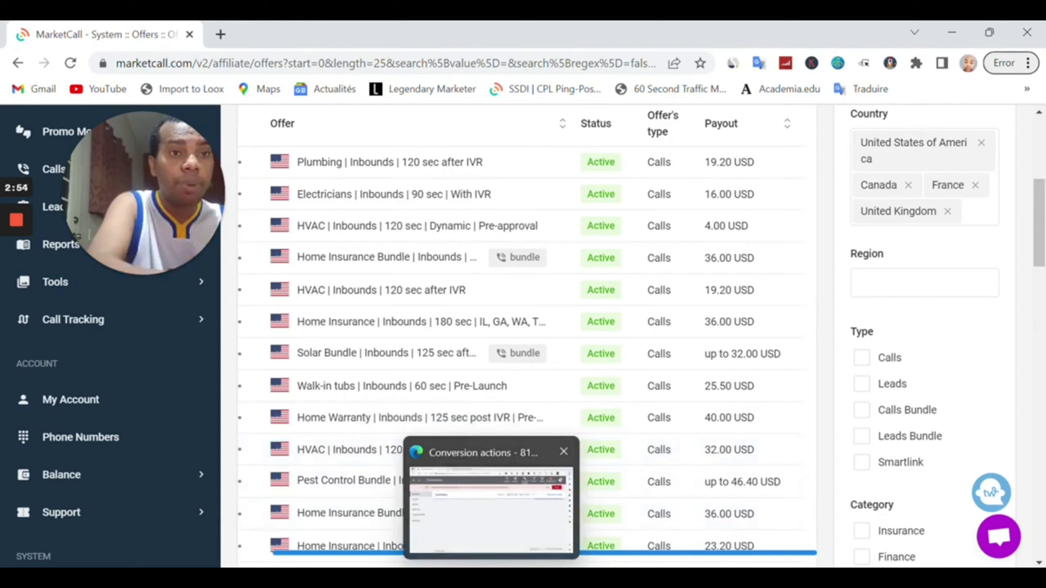
left_click(490, 510)
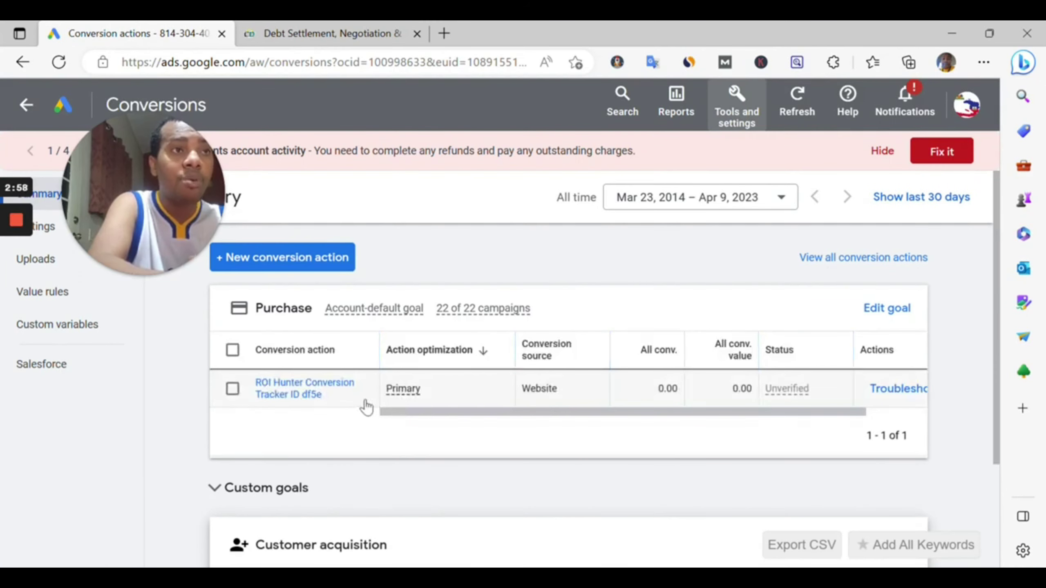
left_click(737, 122)
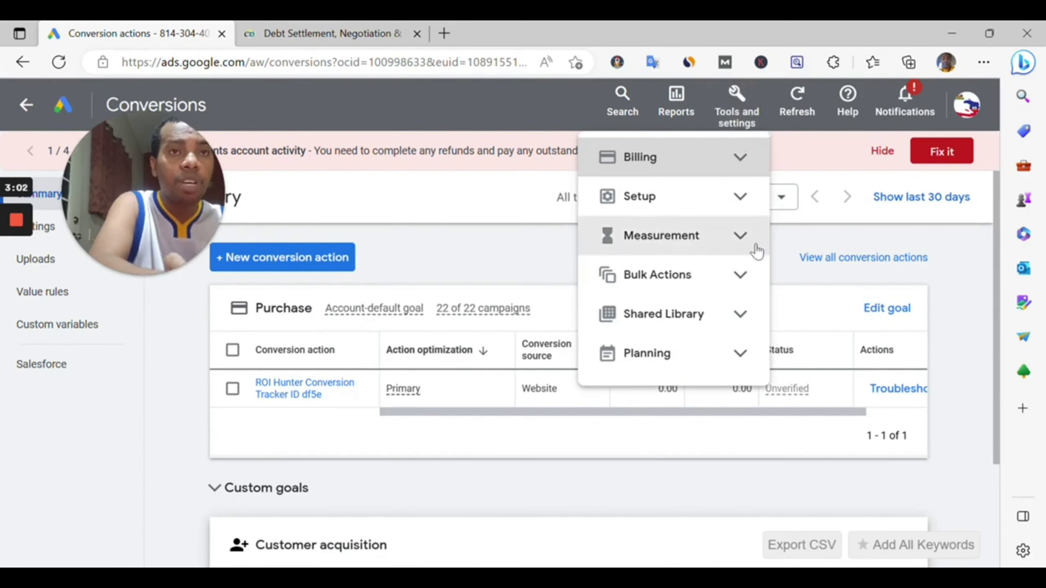
left_click(745, 241)
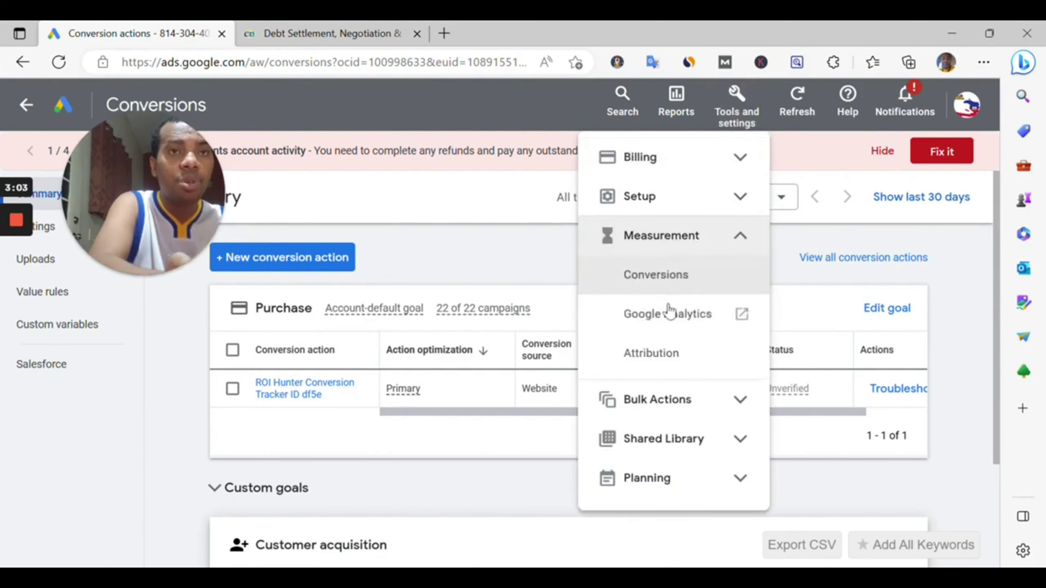
left_click(450, 270)
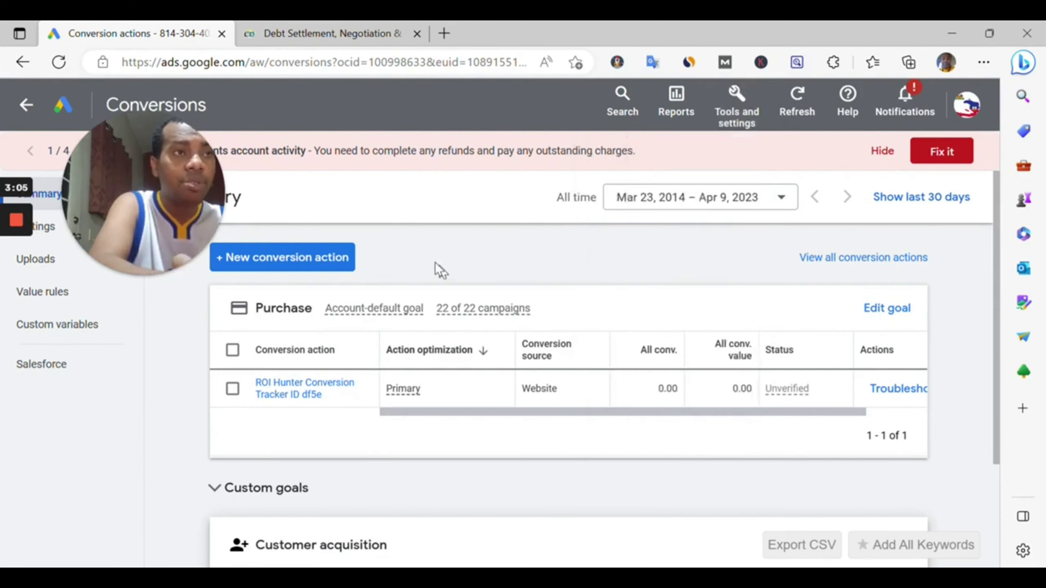
- Start a new phone call conversion action that tracks calls from ads using call extensions or call-only ads
left_click(299, 260)
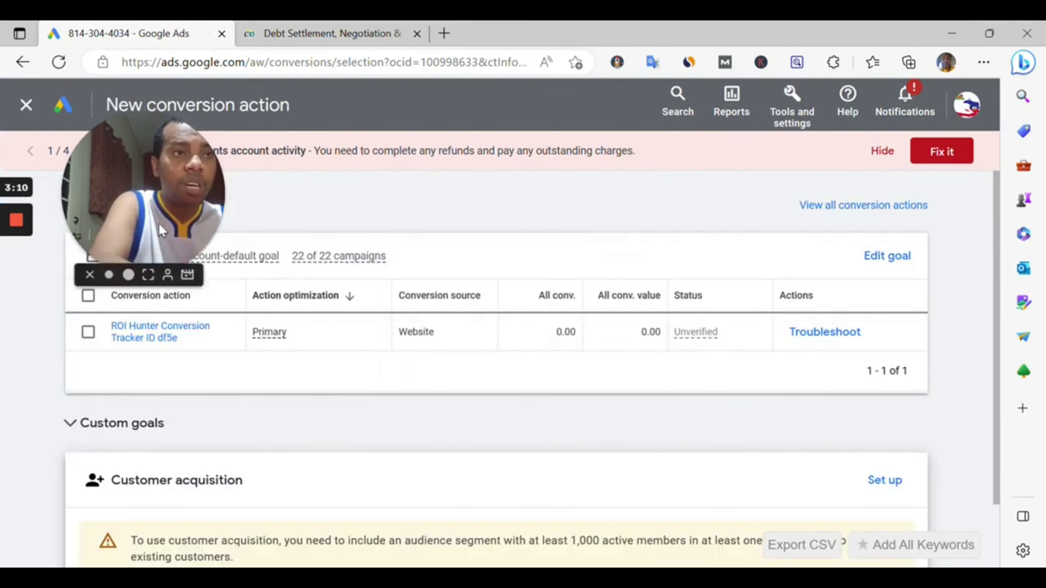
left_click_drag(156, 181, 909, 347)
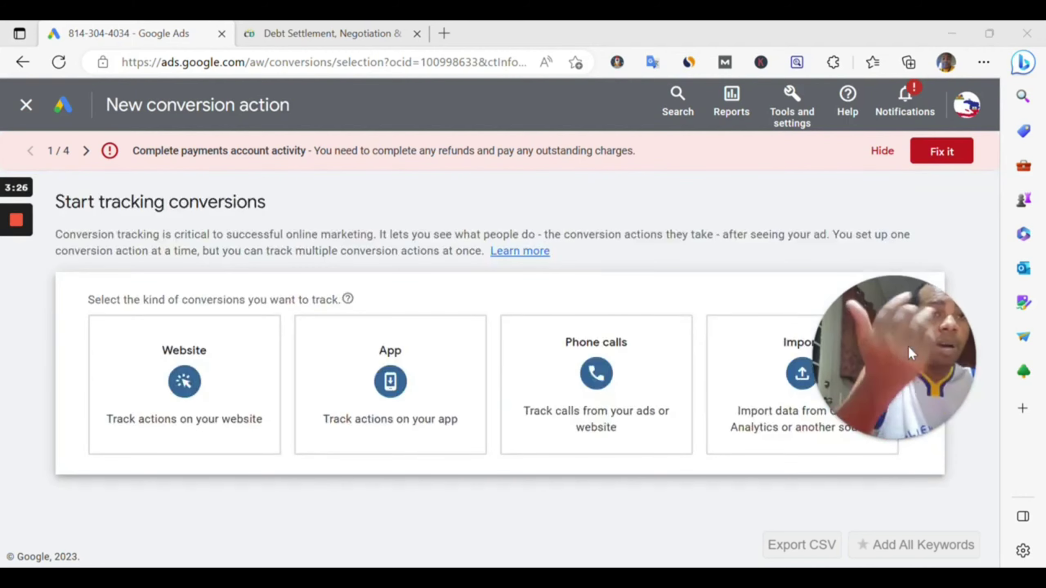
left_click_drag(902, 329, 979, 231)
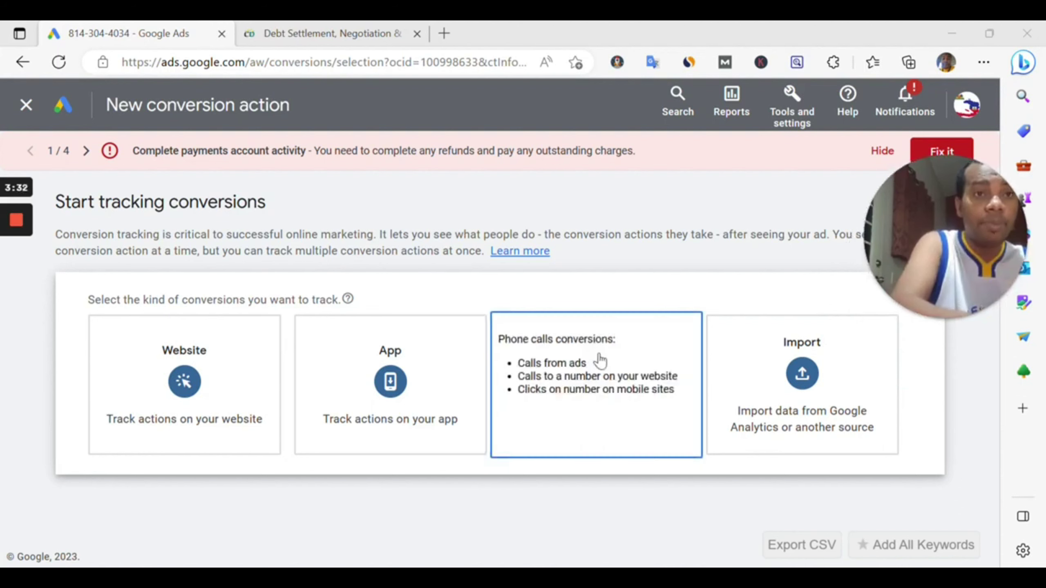
left_click(599, 357)
scroll(486, 319, "down", 4)
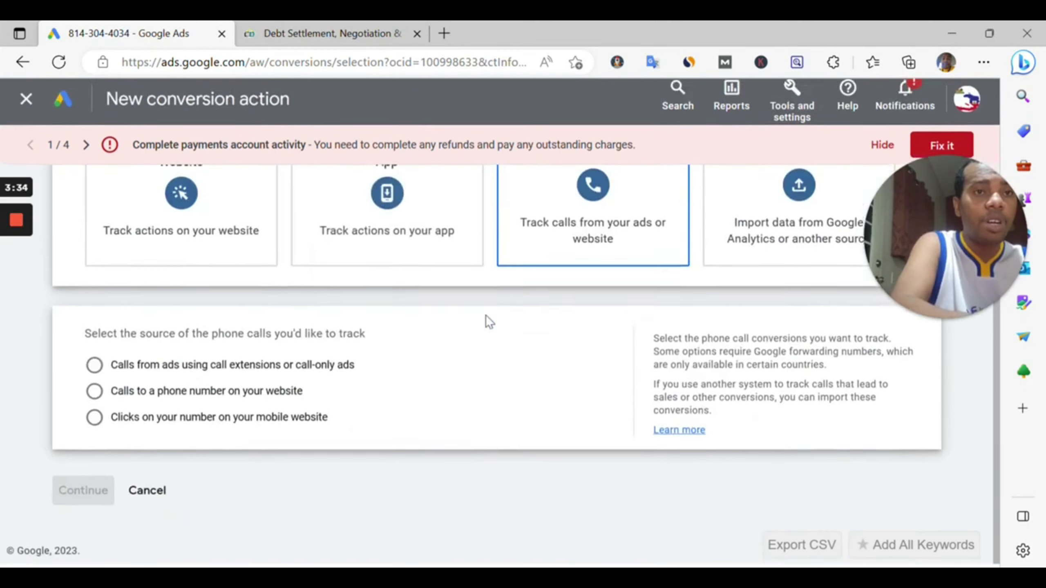
scroll(94, 369, "up", 5)
left_click(88, 371)
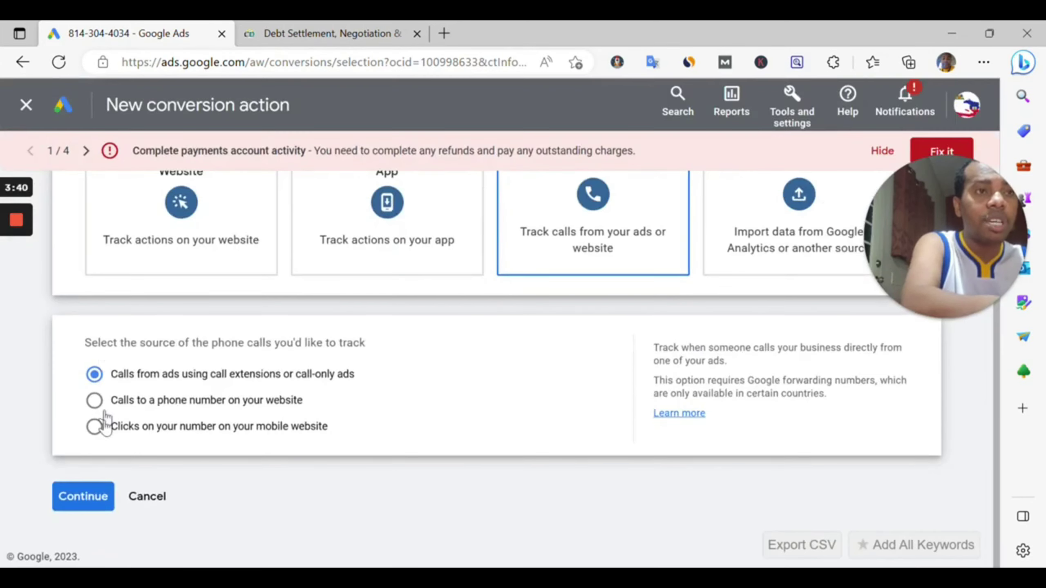
- Try to continue to the conversion settings with calls from ads using call extensions or call-only ads as the source
left_click(94, 498)
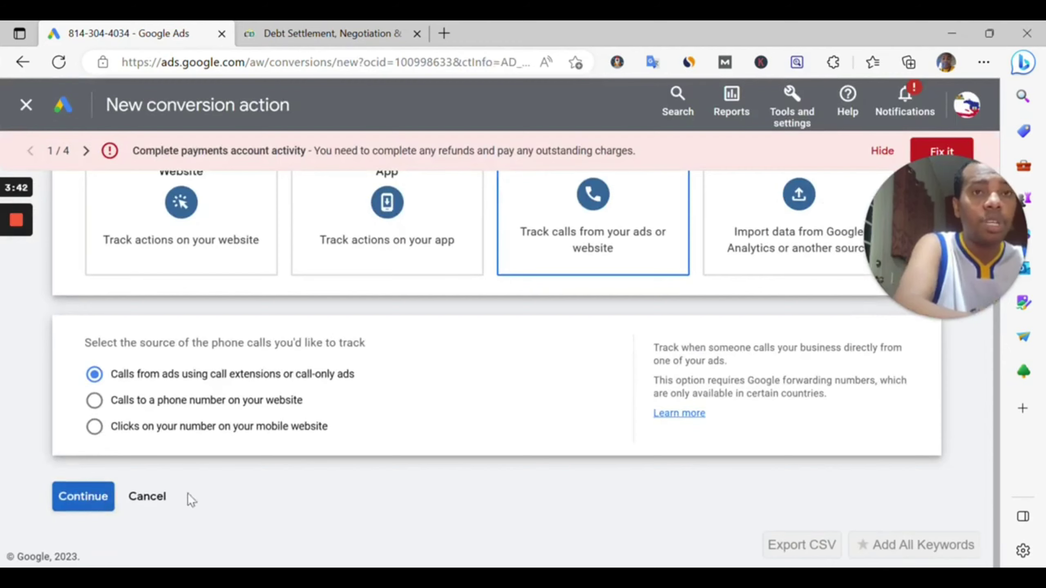
scroll(307, 313, "up", 1)
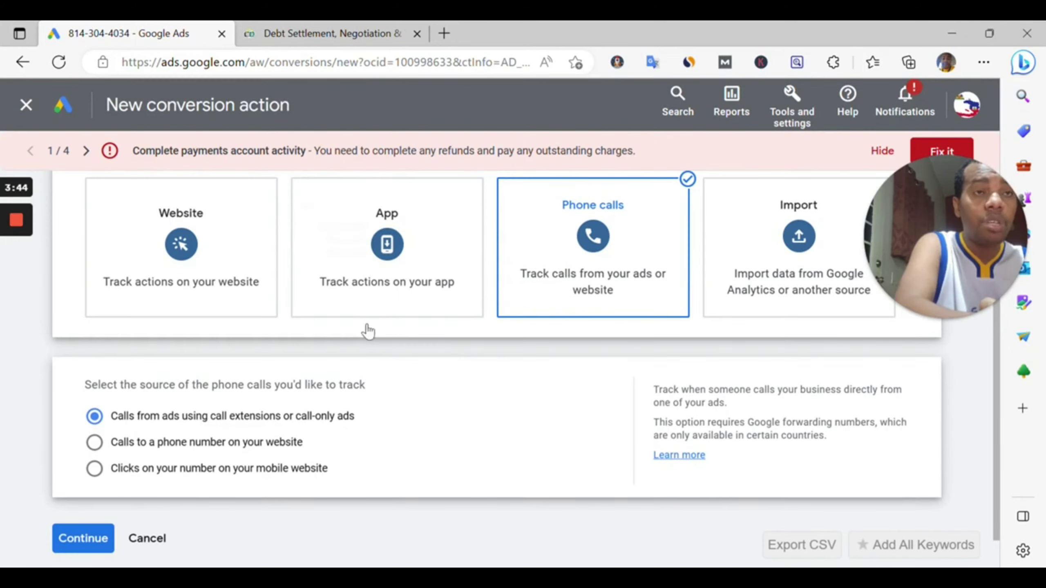
scroll(359, 362, "down", 1)
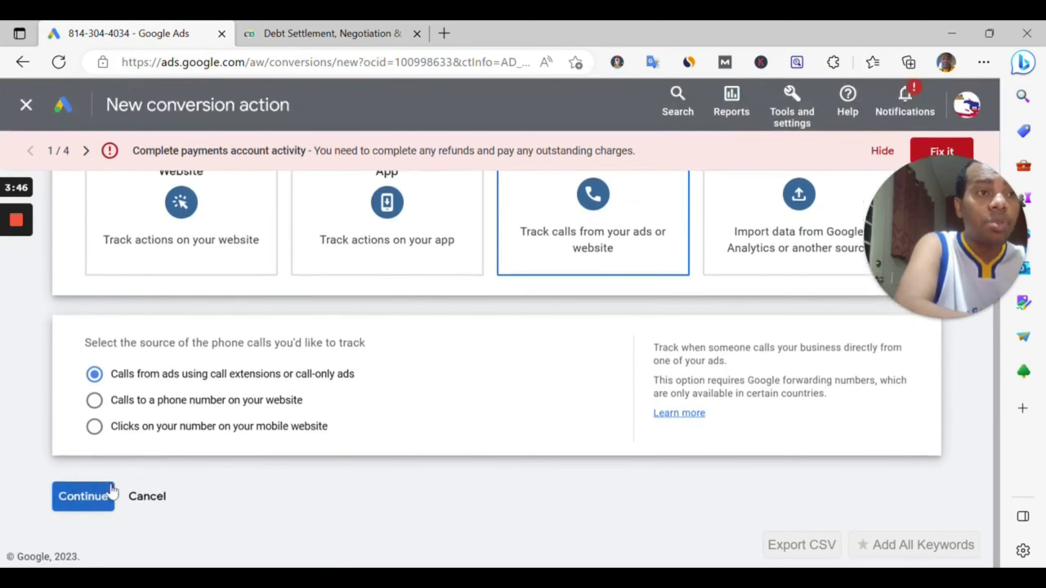
left_click(99, 499)
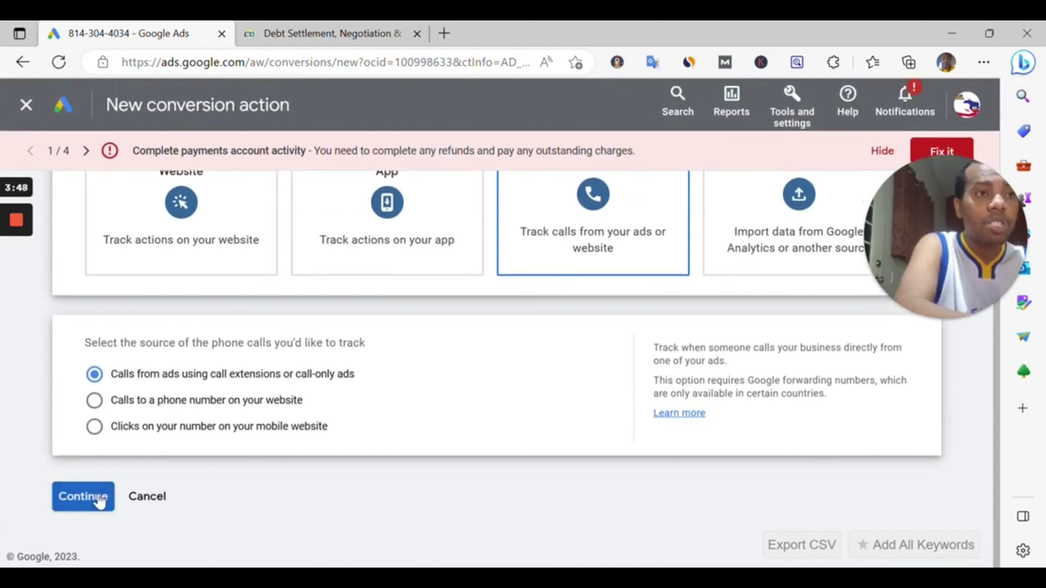
scroll(522, 290, "up", 3)
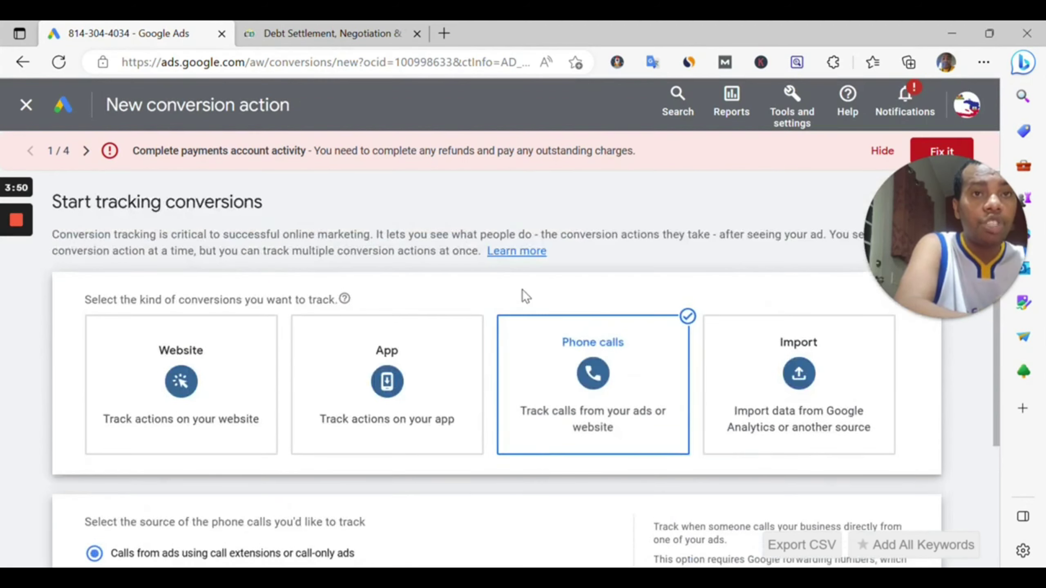
scroll(522, 289, "down", 3)
scroll(490, 199, "up", 1)
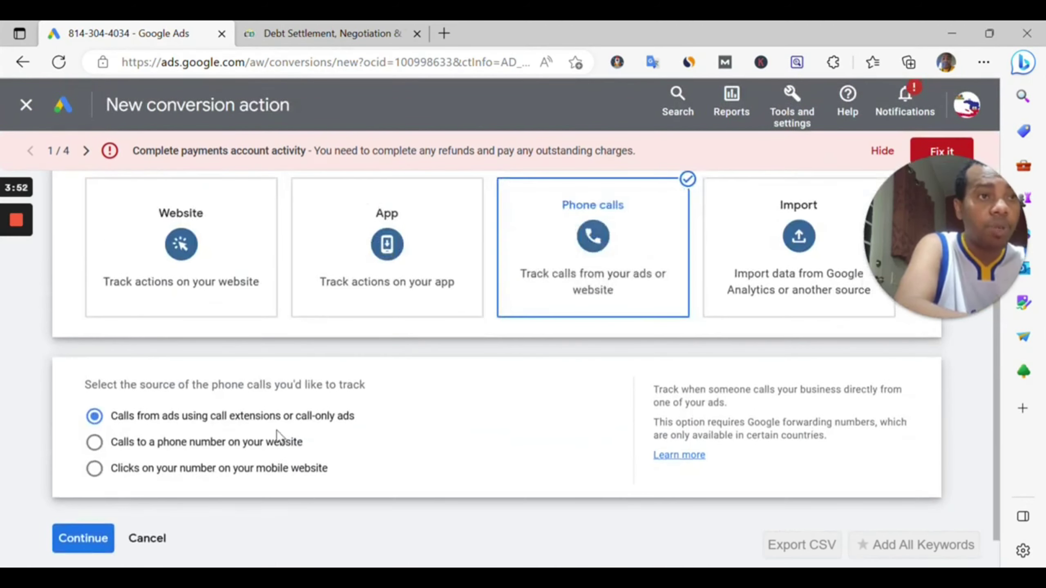
scroll(601, 449, "down", 1)
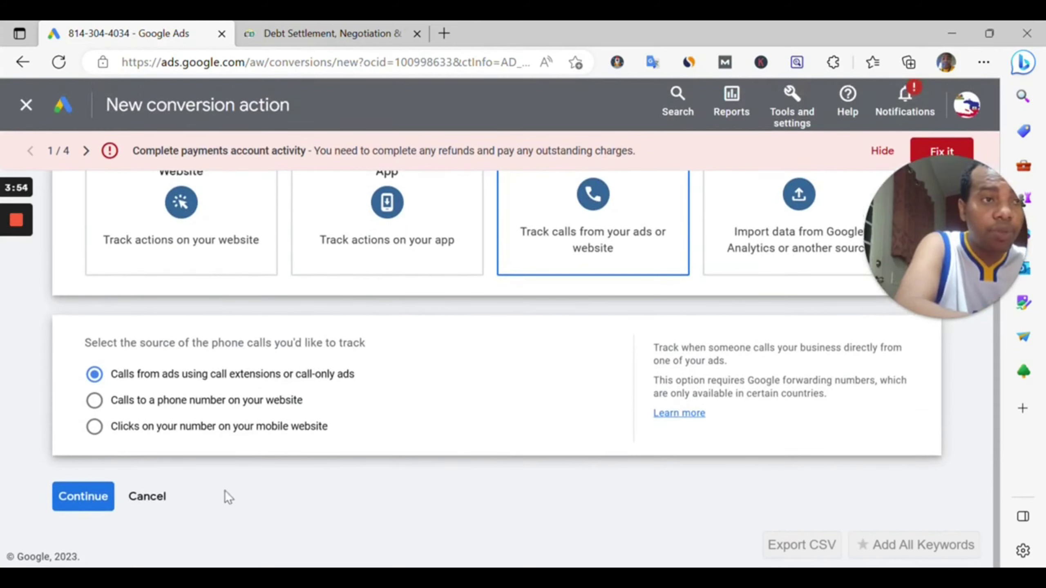
left_click(84, 502)
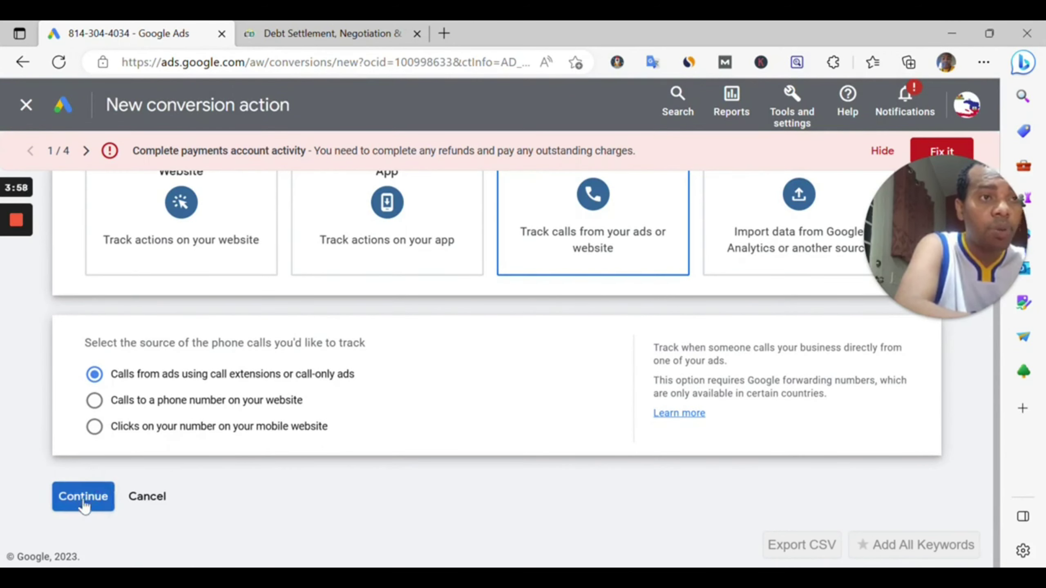
scroll(483, 317, "up", 1)
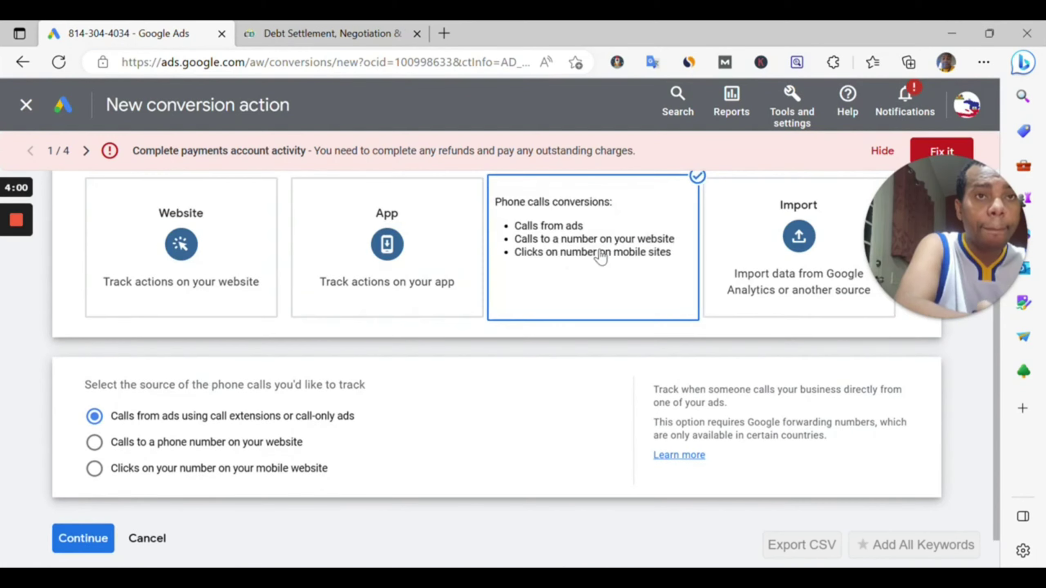
scroll(709, 295, "down", 1)
scroll(700, 285, "up", 1)
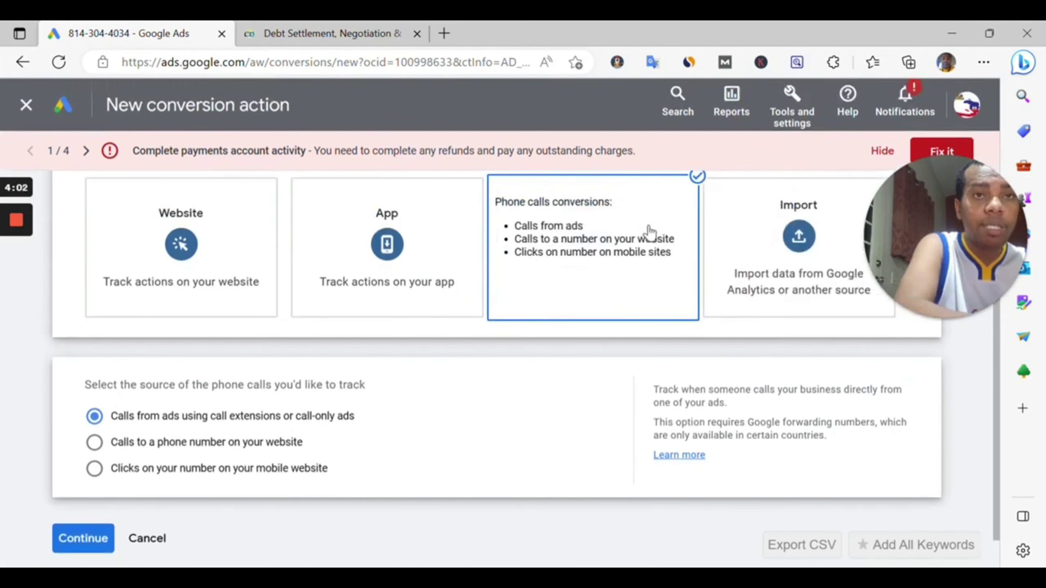
- Reselect phone calls as the conversion kind, with calls from ads using call extensions or call-only ads, and continue to the settings
left_click(607, 240)
left_click(598, 367)
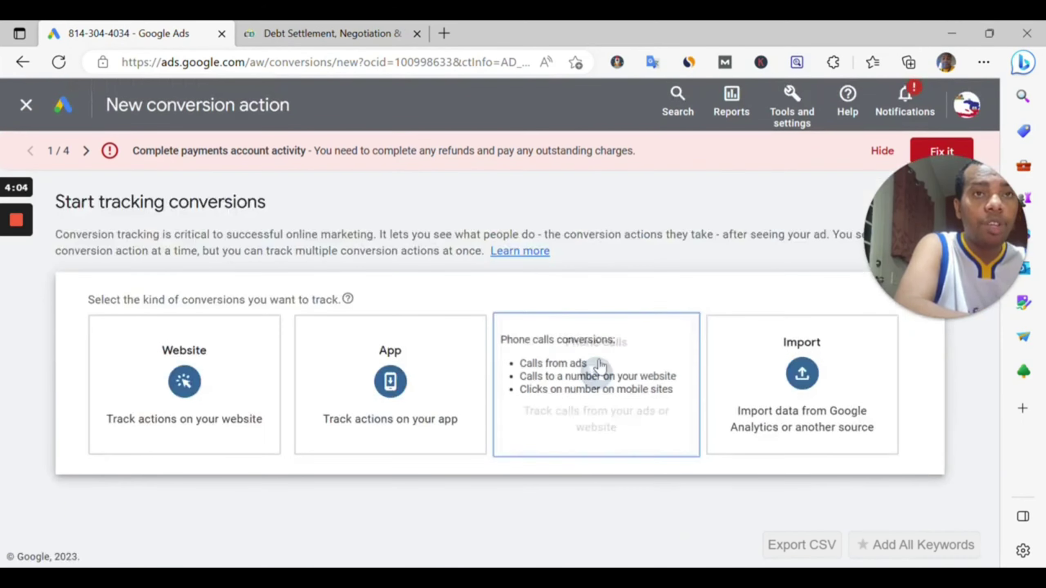
scroll(554, 388, "down", 5)
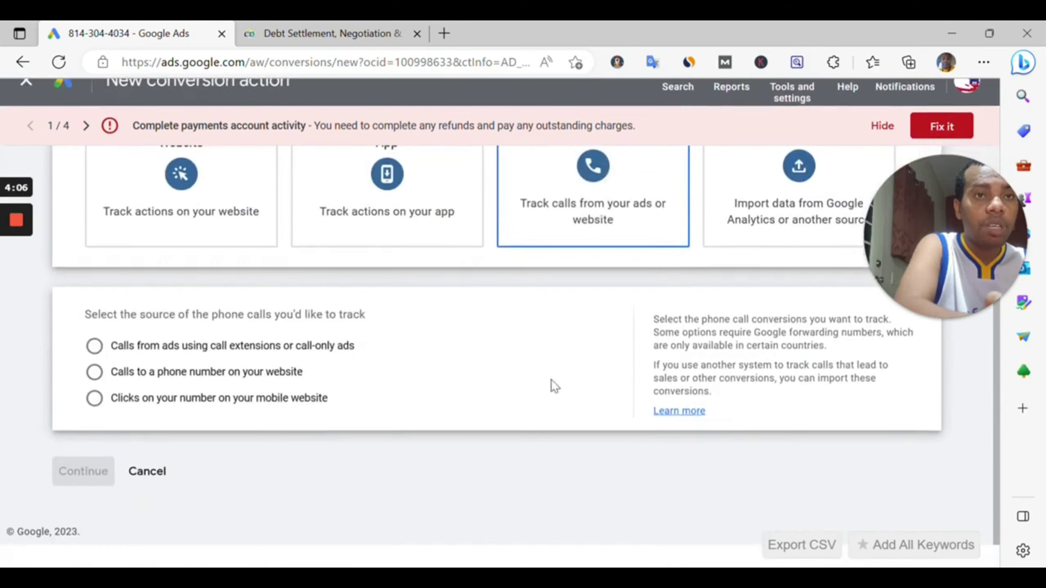
left_click(95, 370)
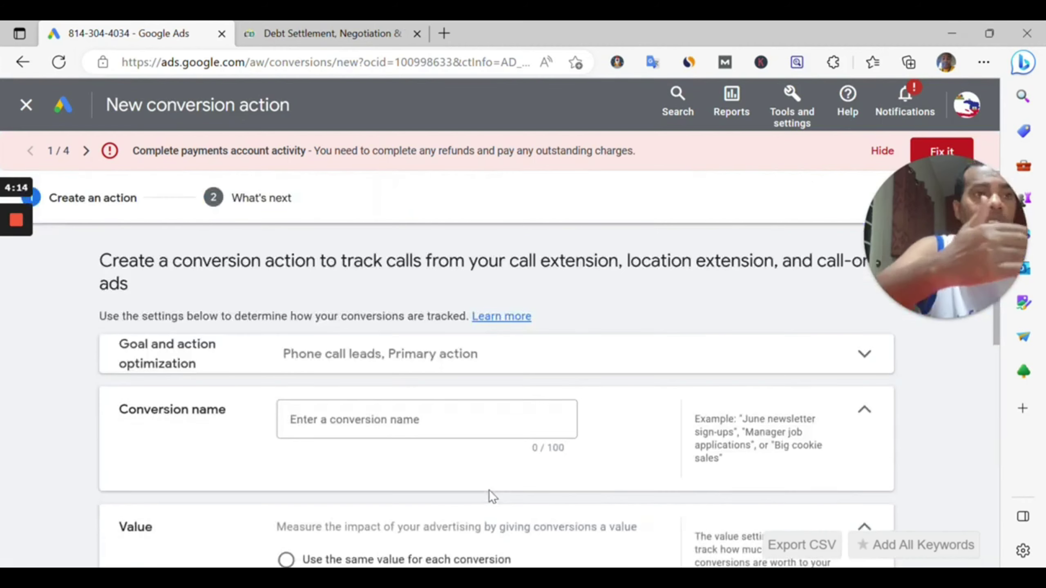
- Name the conversion action "plumbing" and use the same value of 25 US dollars for each conversion
left_click(362, 420)
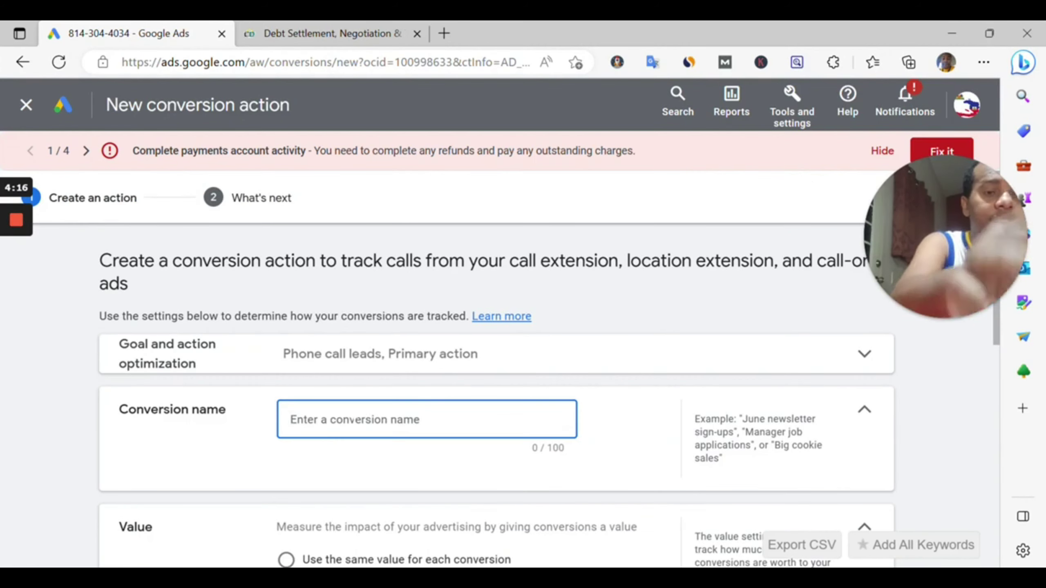
type("plu")
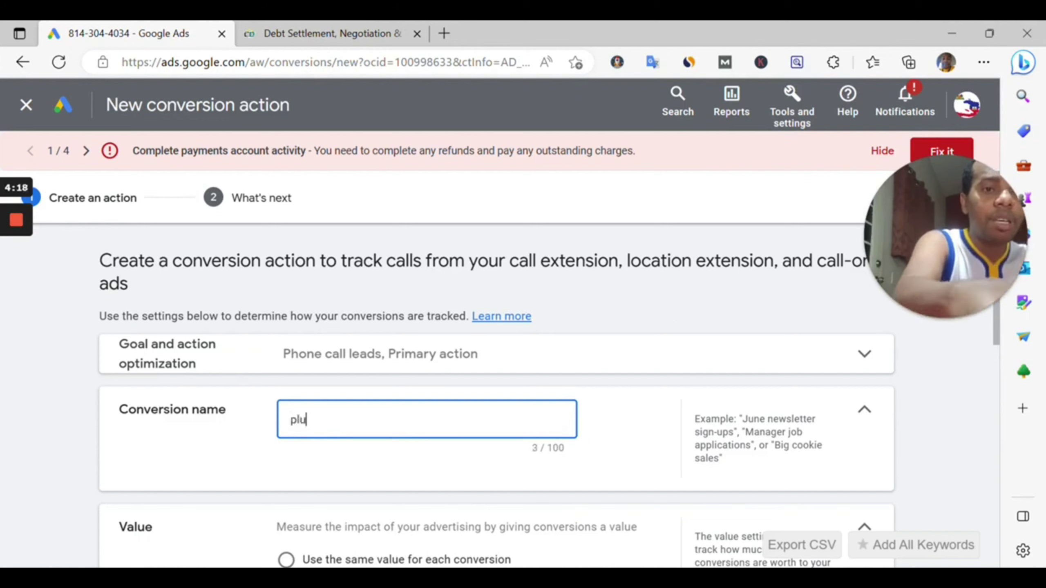
type("mbing")
scroll(353, 424, "down", 5)
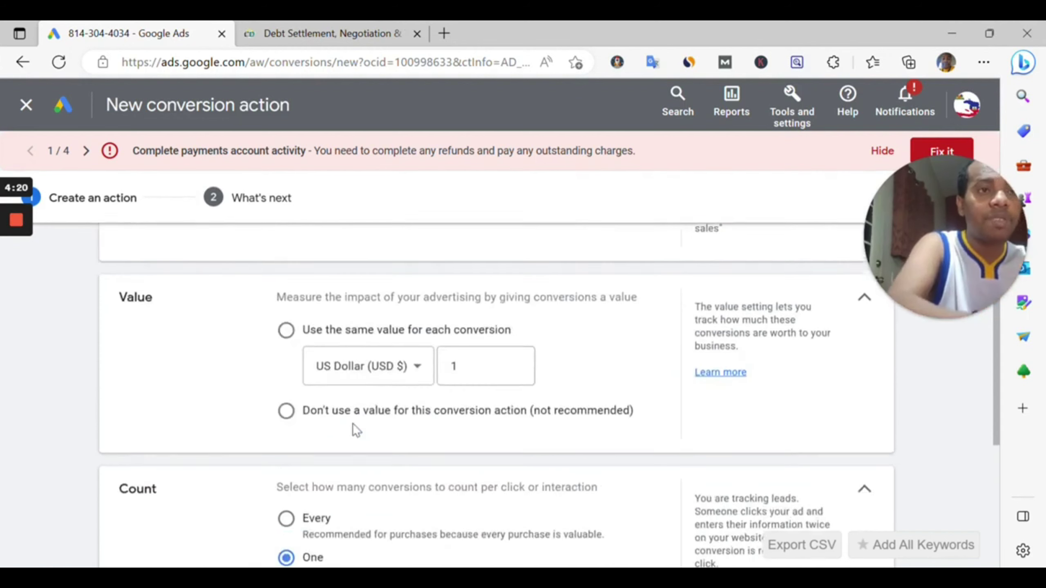
left_click(466, 329)
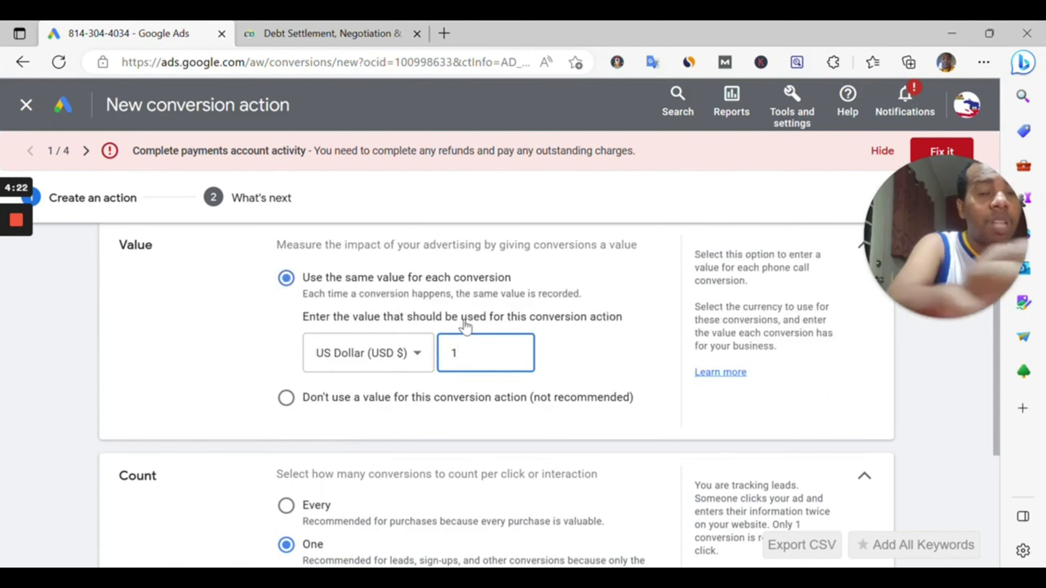
key("BackSpace")
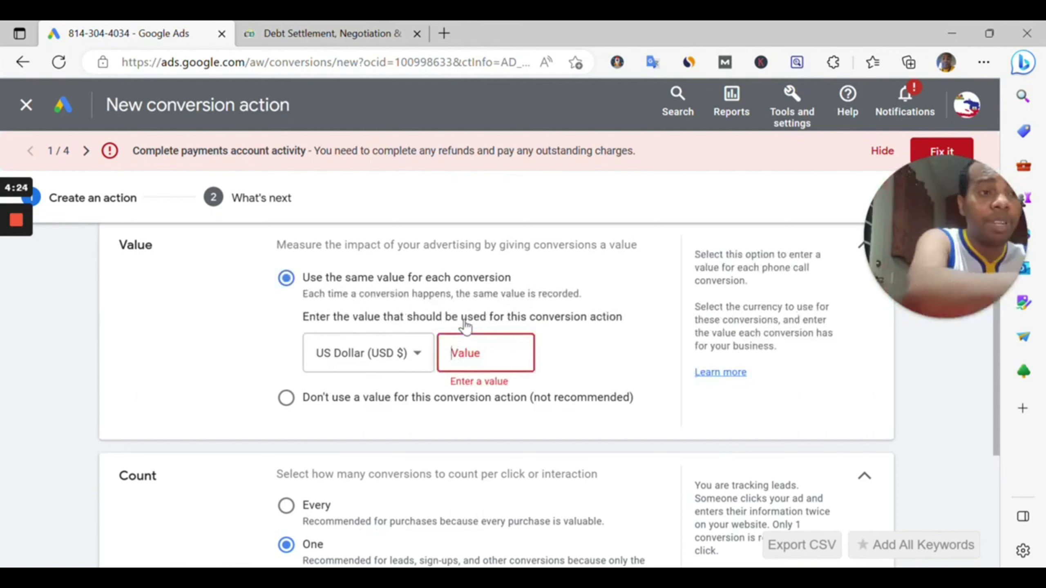
type("25")
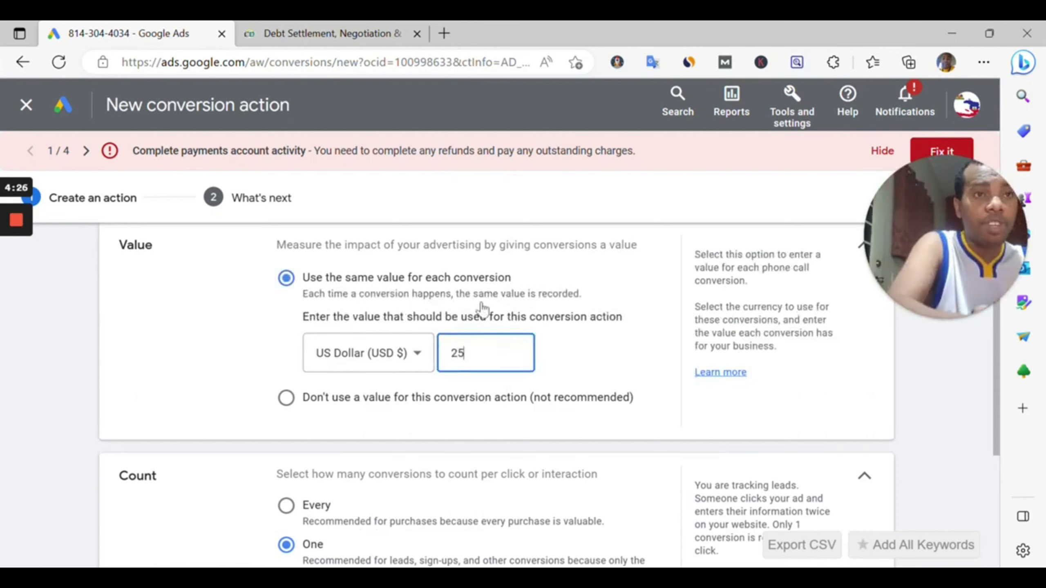
- Set the minimum call length to 90 seconds and finish creating the conversion action
scroll(474, 370, "down", 3)
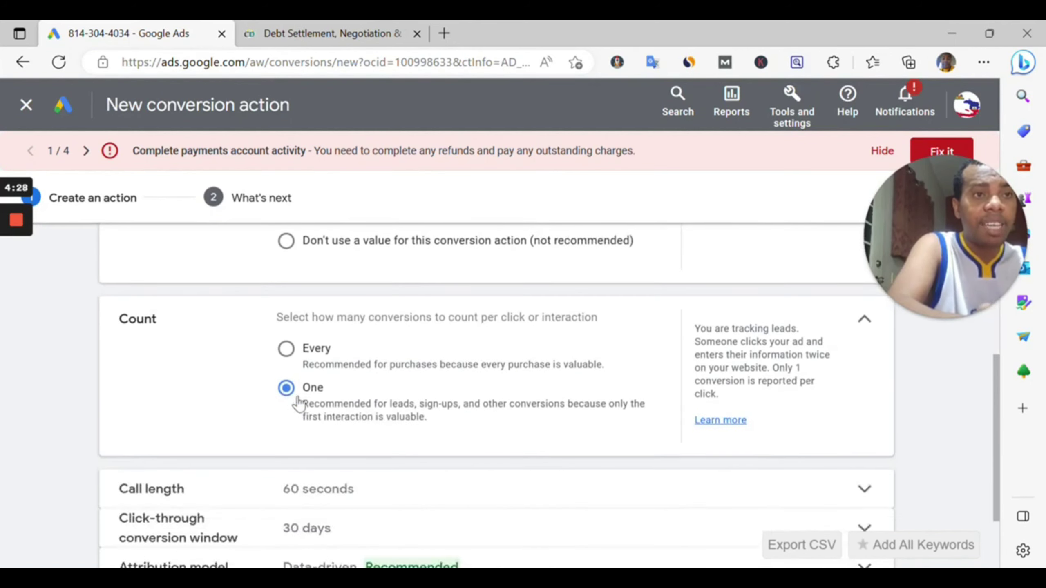
scroll(300, 398, "down", 3)
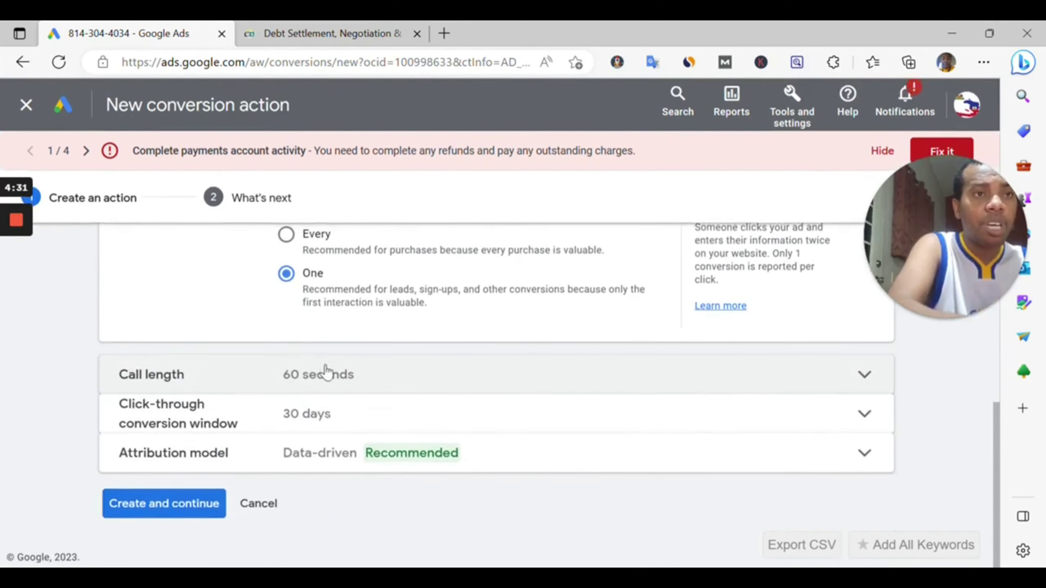
left_click(865, 375)
scroll(448, 385, "down", 2)
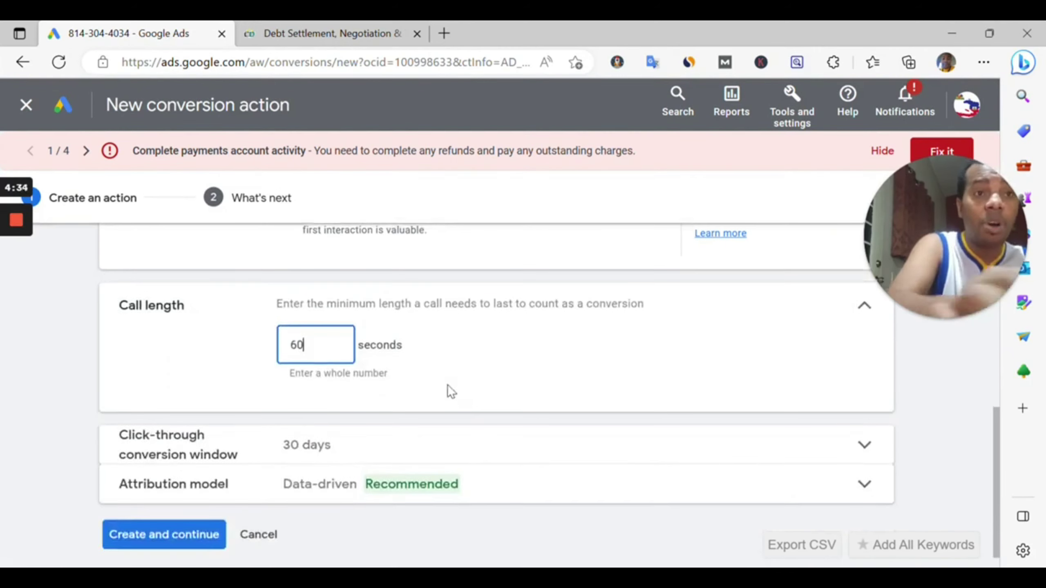
key("BackSpace")
key("BackSpace")
type("90")
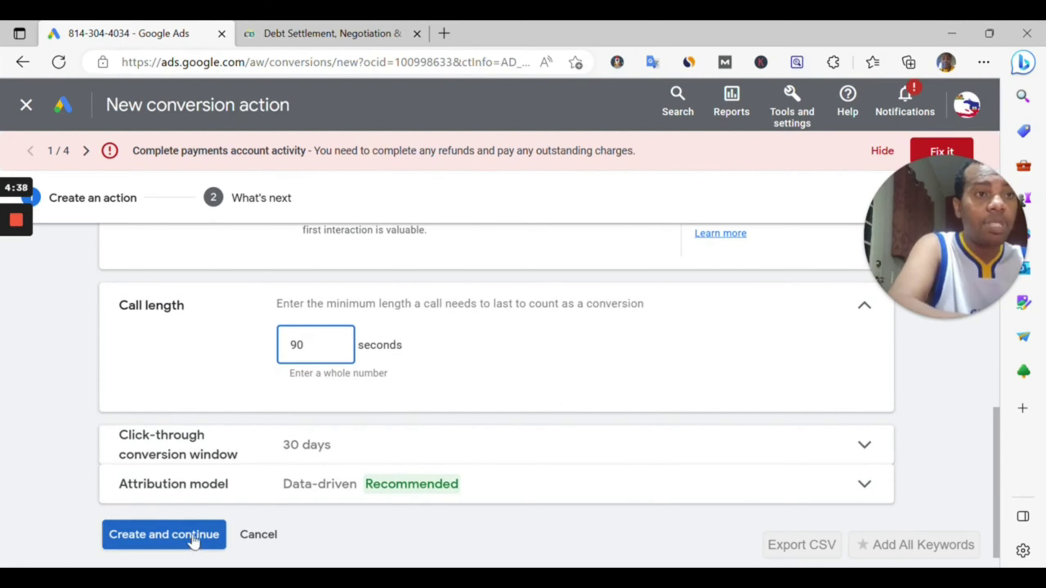
left_click(193, 541)
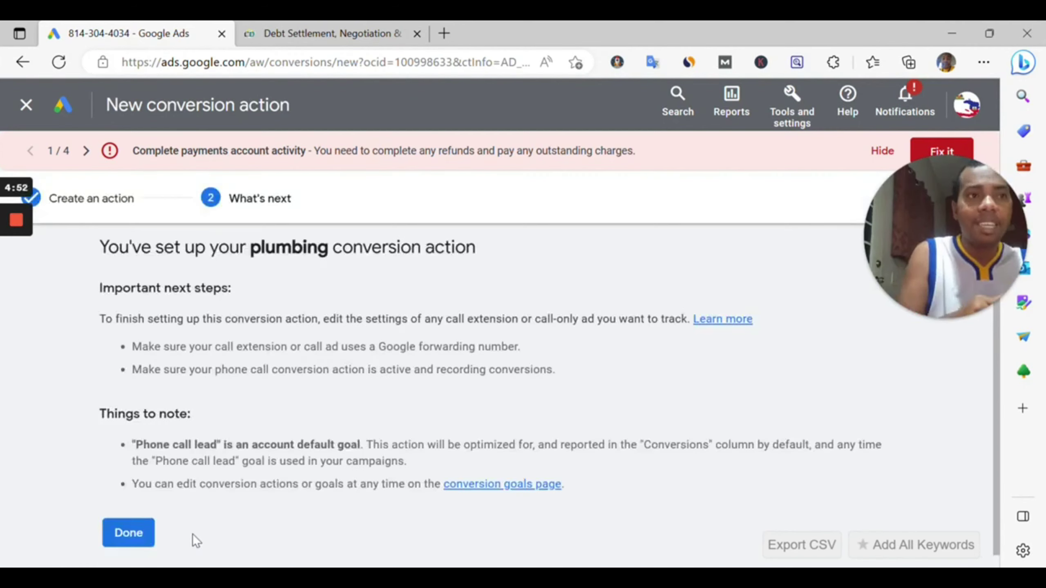
left_click(128, 542)
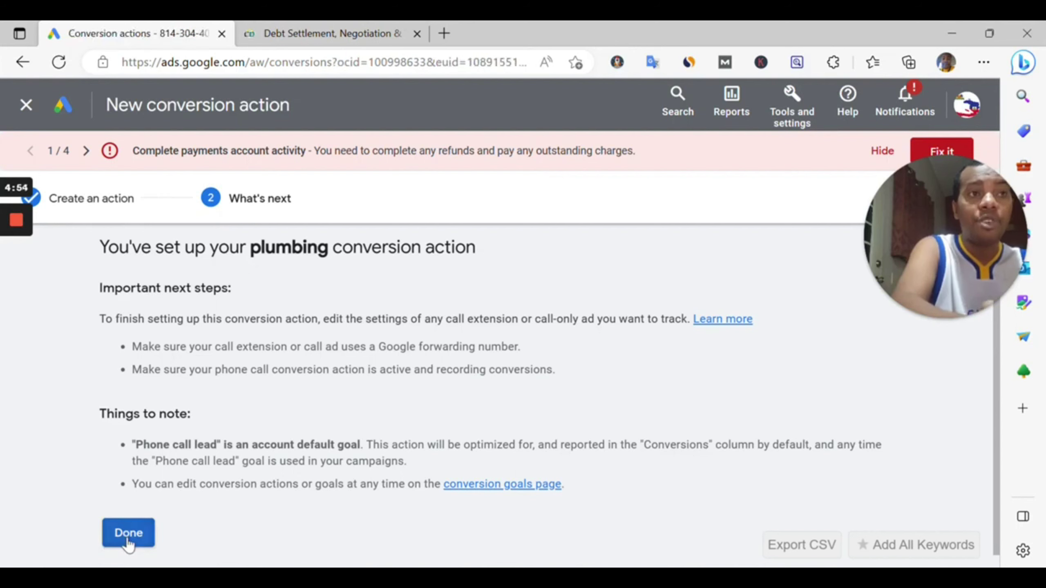